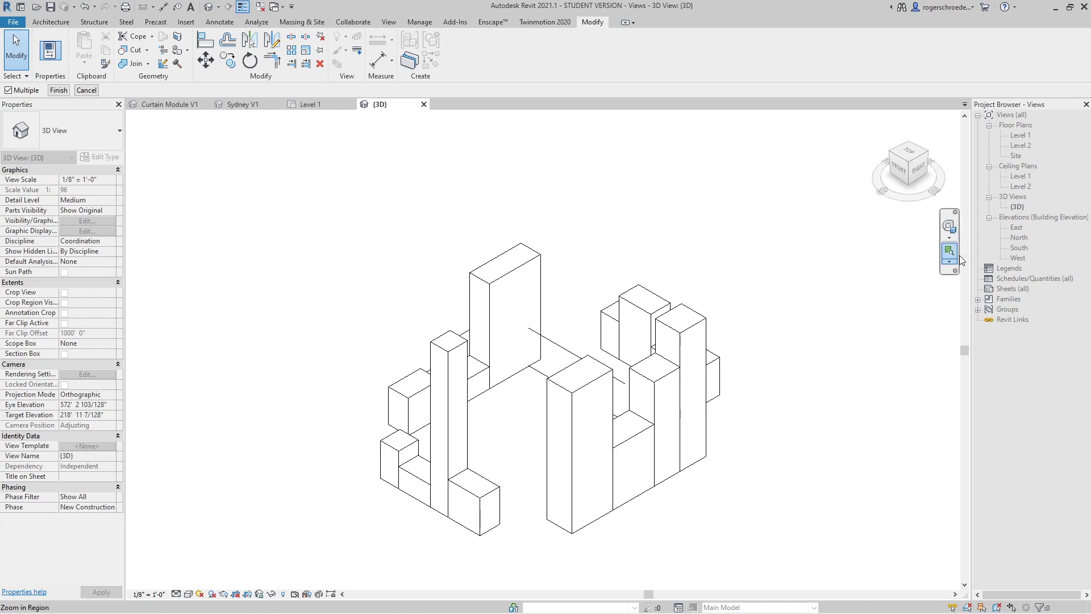
Cancel the pending copy and delete the four generic model blocks east of the property in the Level 1 plan
right_click(312, 189)
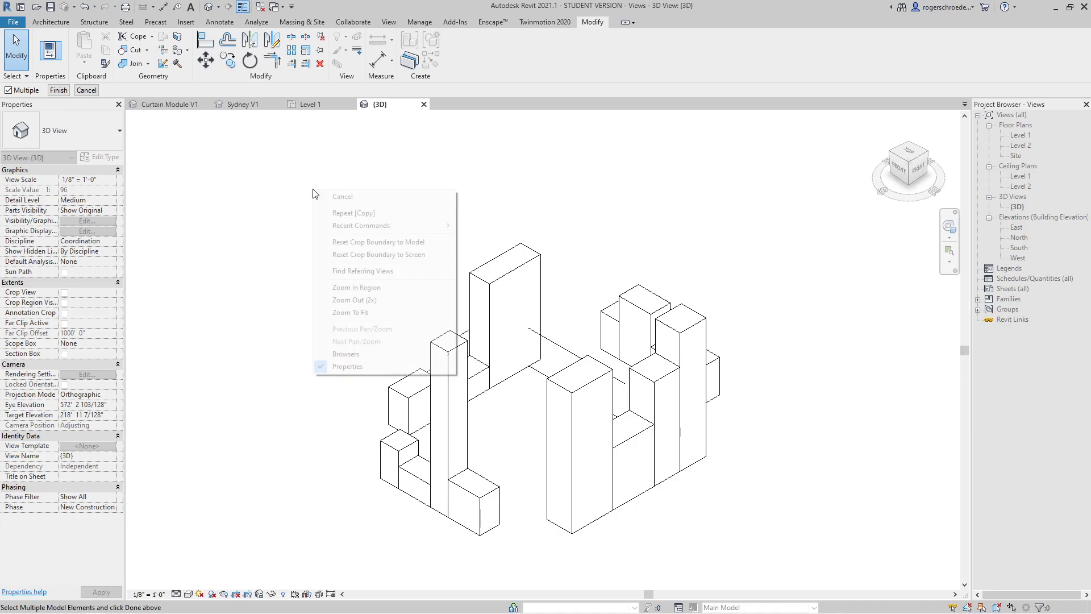
click(347, 200)
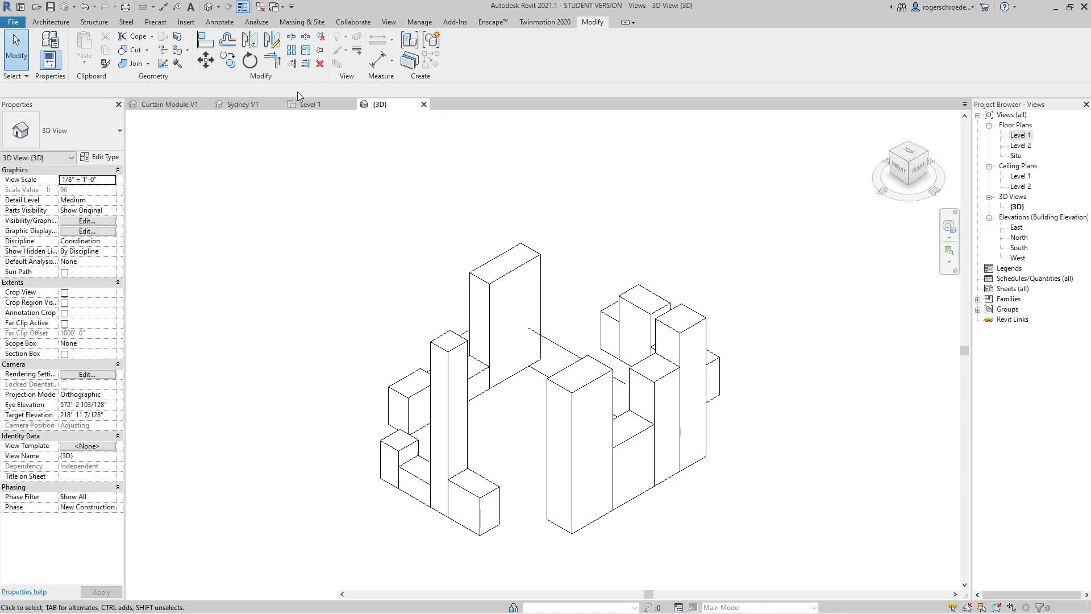
click(306, 104)
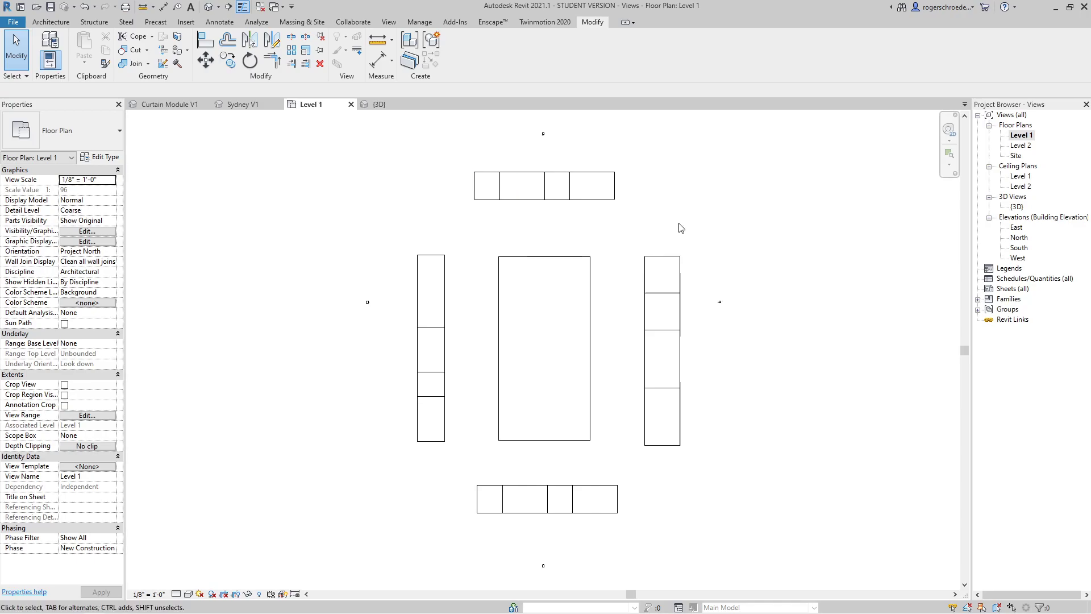
drag(635, 234, 694, 452)
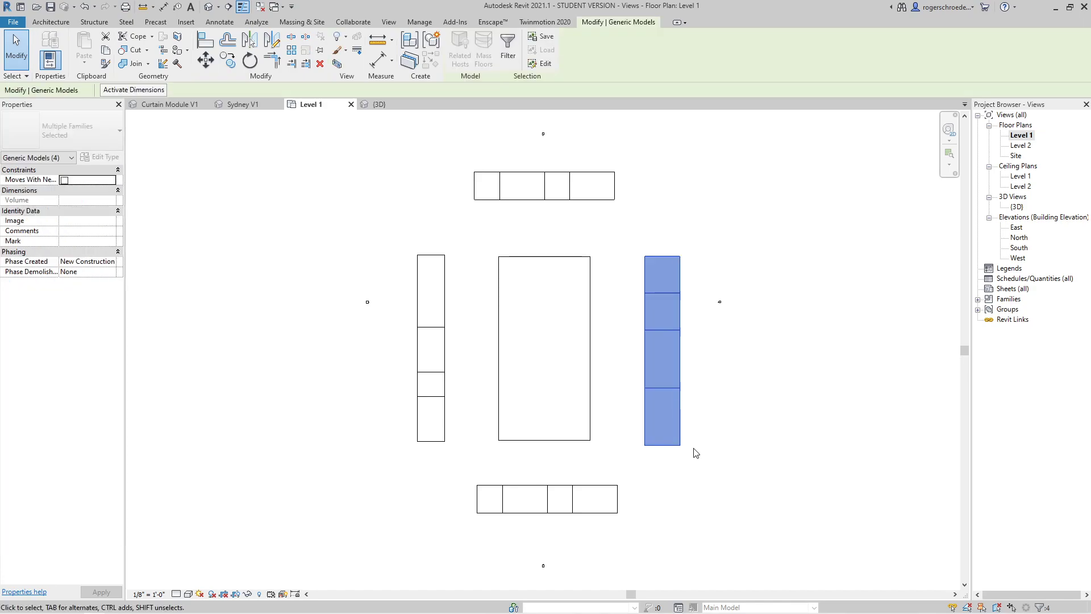
click(695, 452)
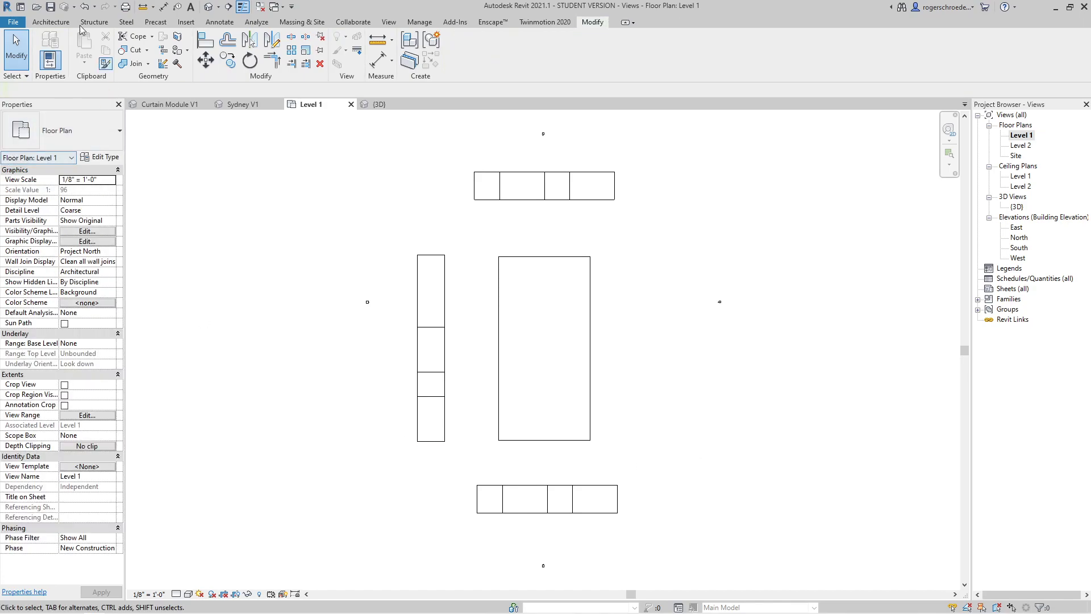
Start an in-place component in the Generic Models category and accept its default name
click(42, 23)
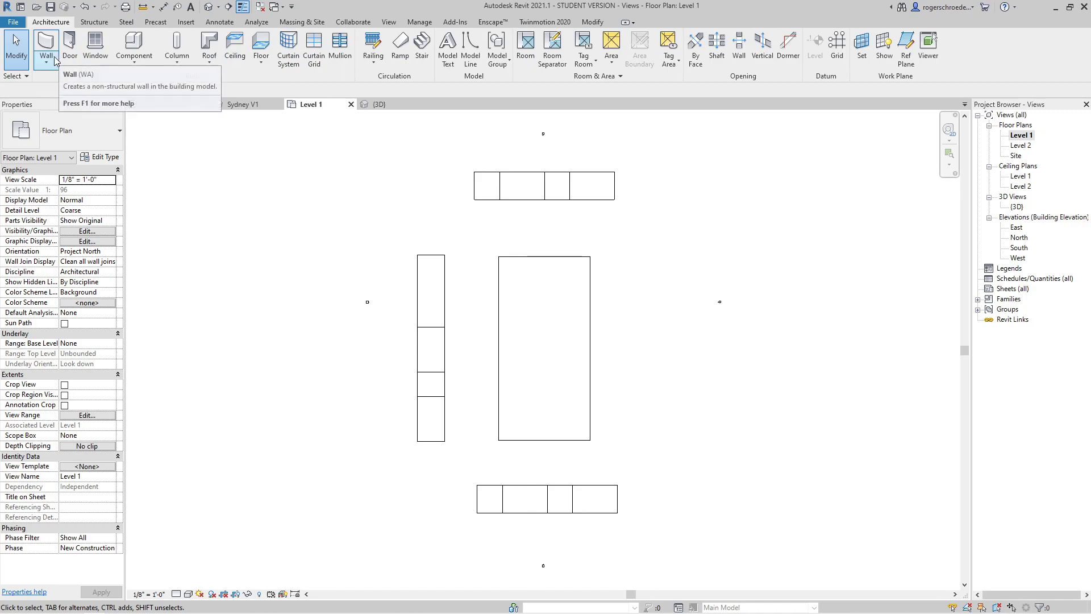
click(119, 67)
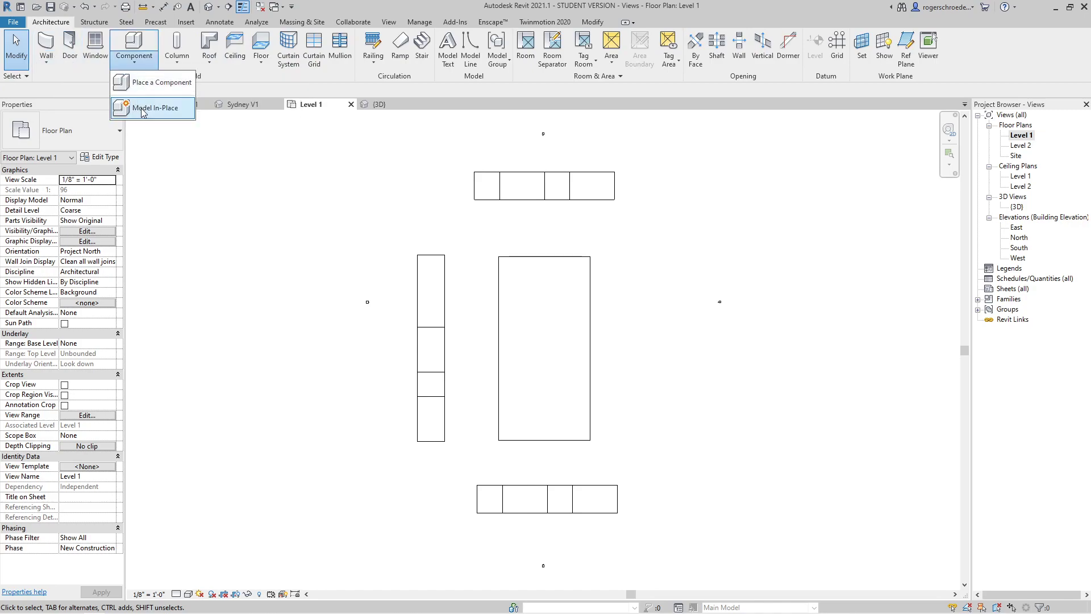
click(143, 111)
scroll(598, 295, down, 2)
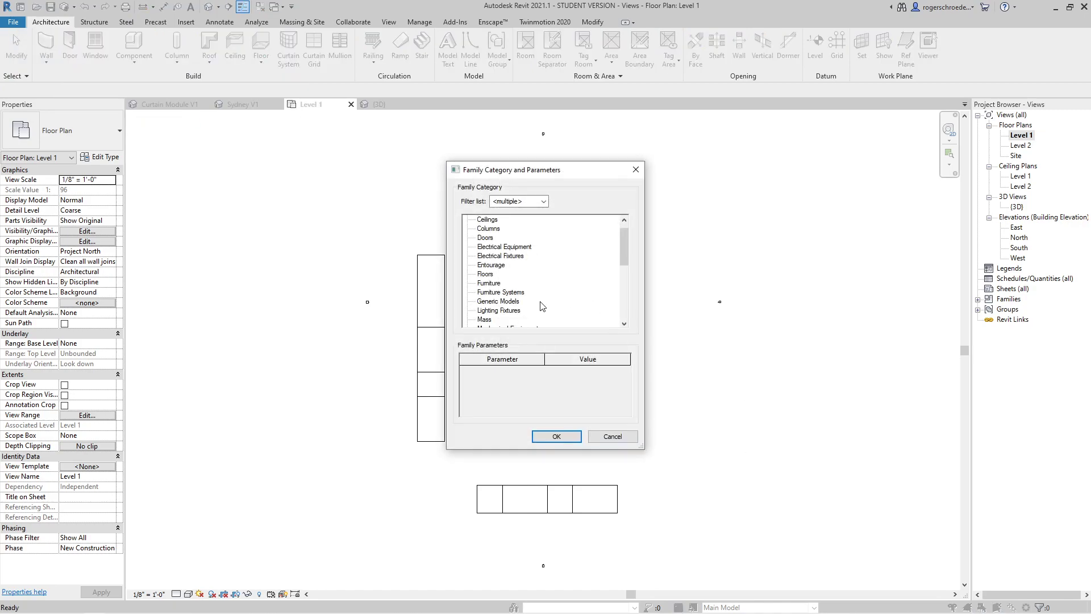
scroll(526, 310, down, 1)
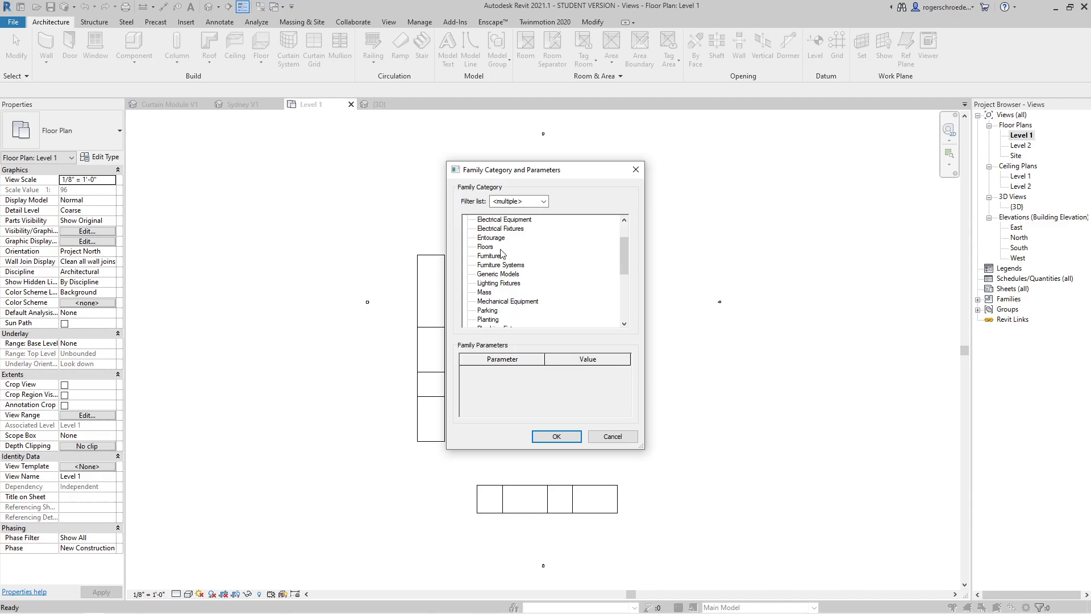
click(500, 275)
click(555, 437)
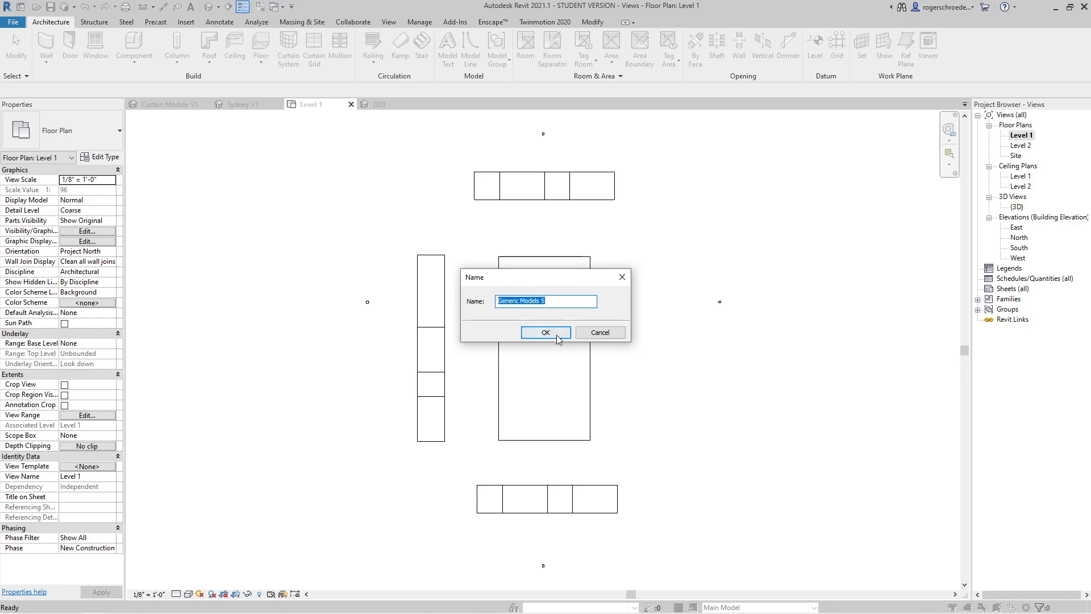
click(556, 336)
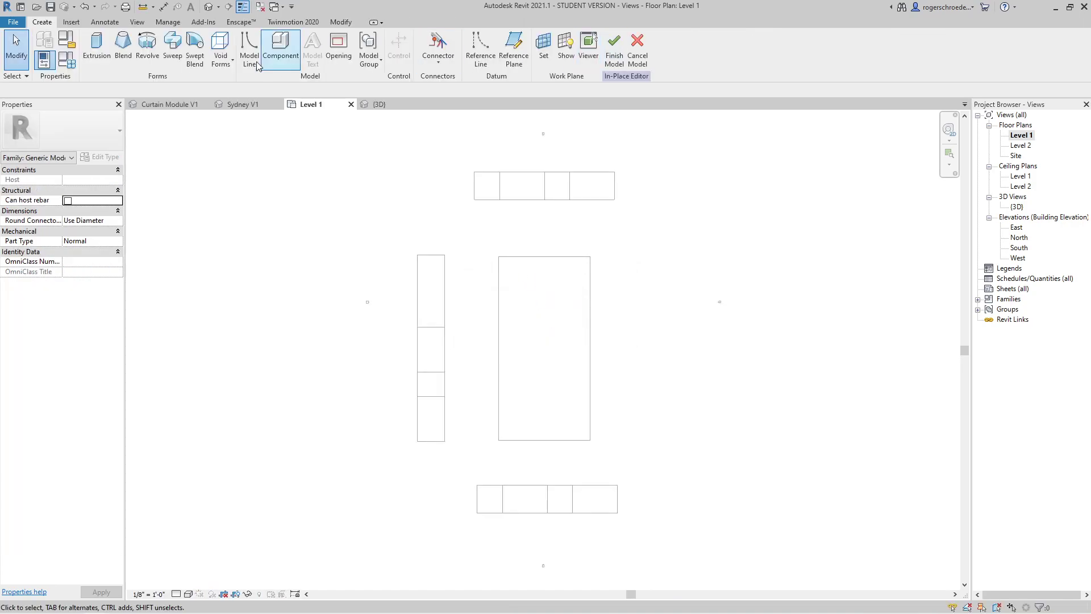
Extrude a rectangle about 64' by 96' east of the property with a 1' depth and finish the in-place model
click(97, 46)
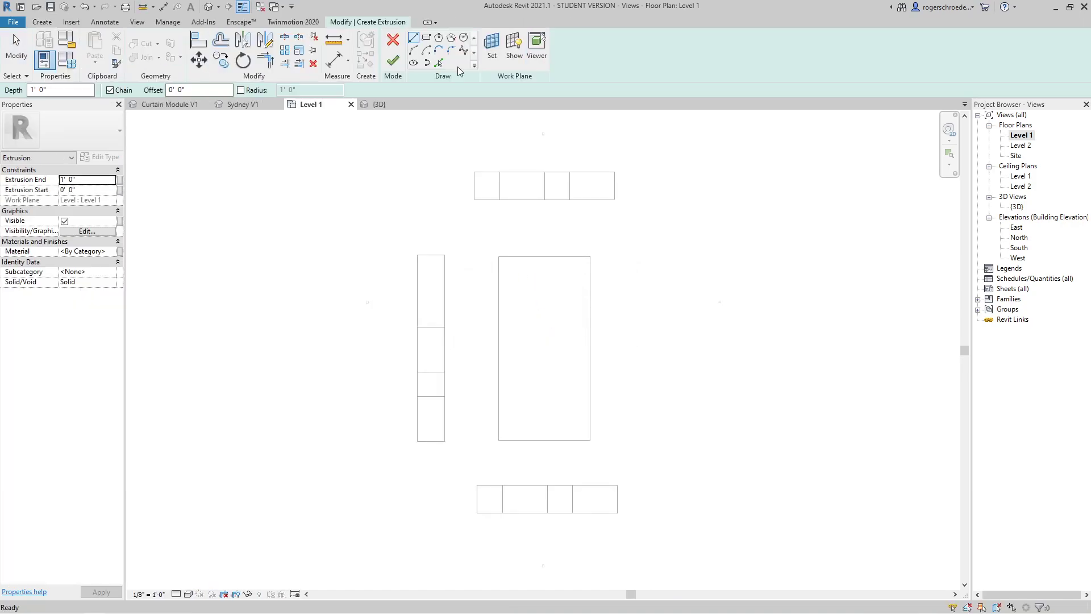
click(425, 37)
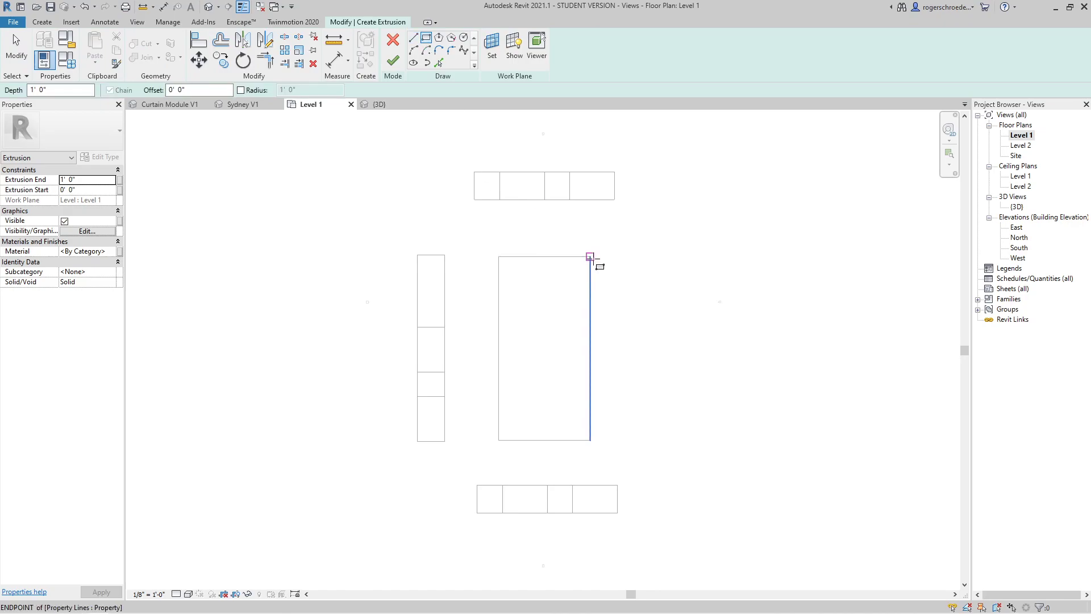
click(643, 254)
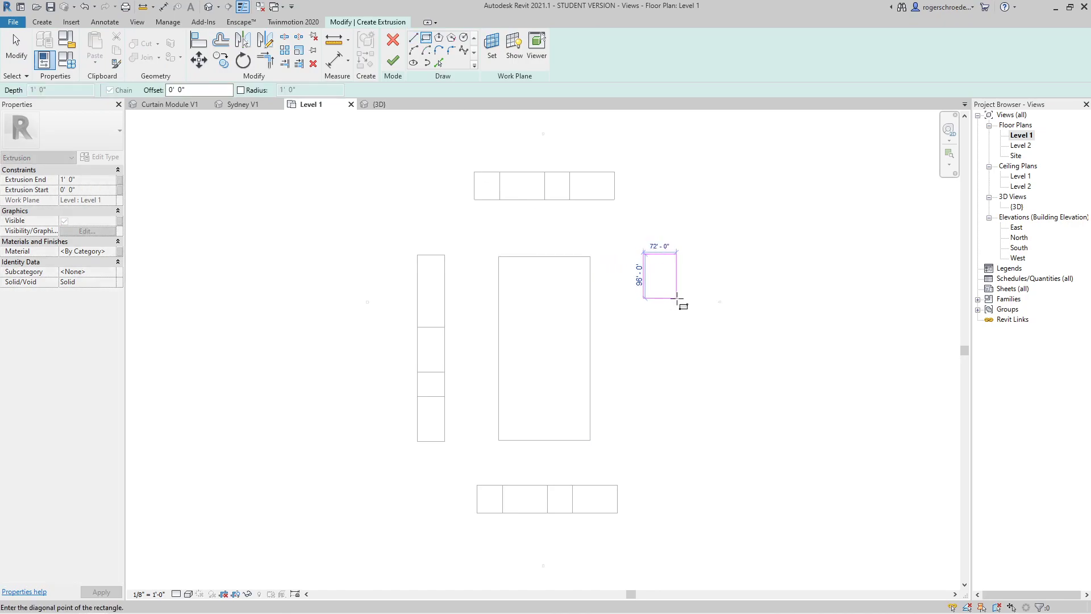
click(673, 298)
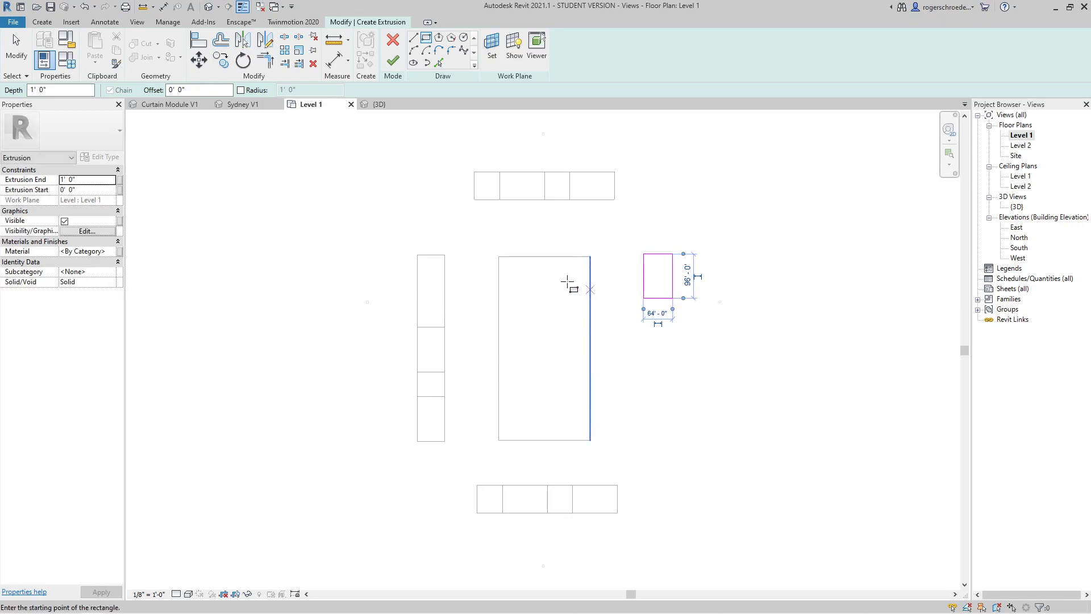
click(393, 63)
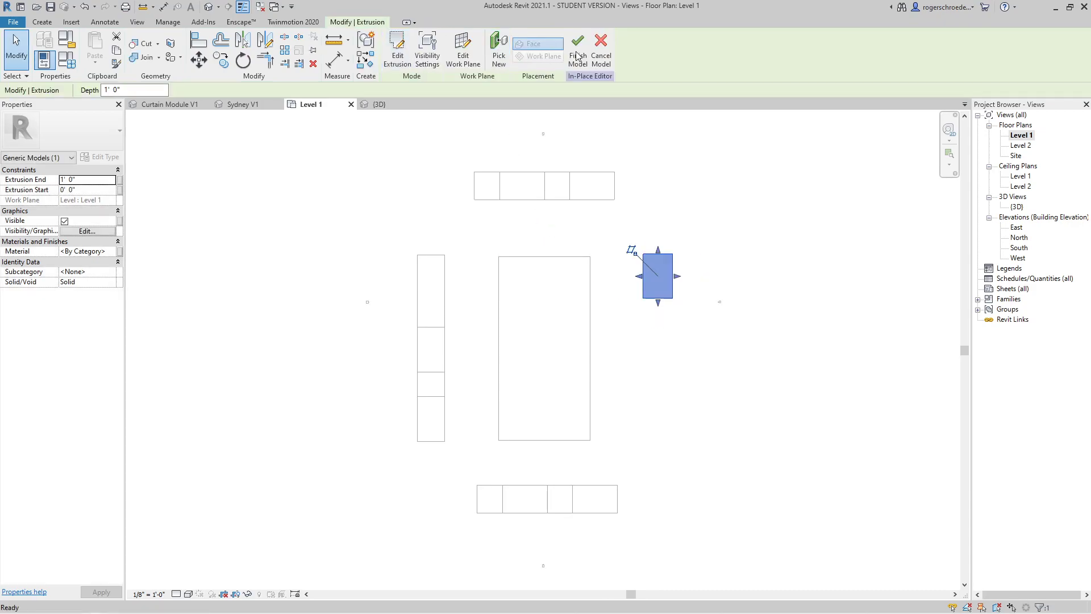
key(Escape)
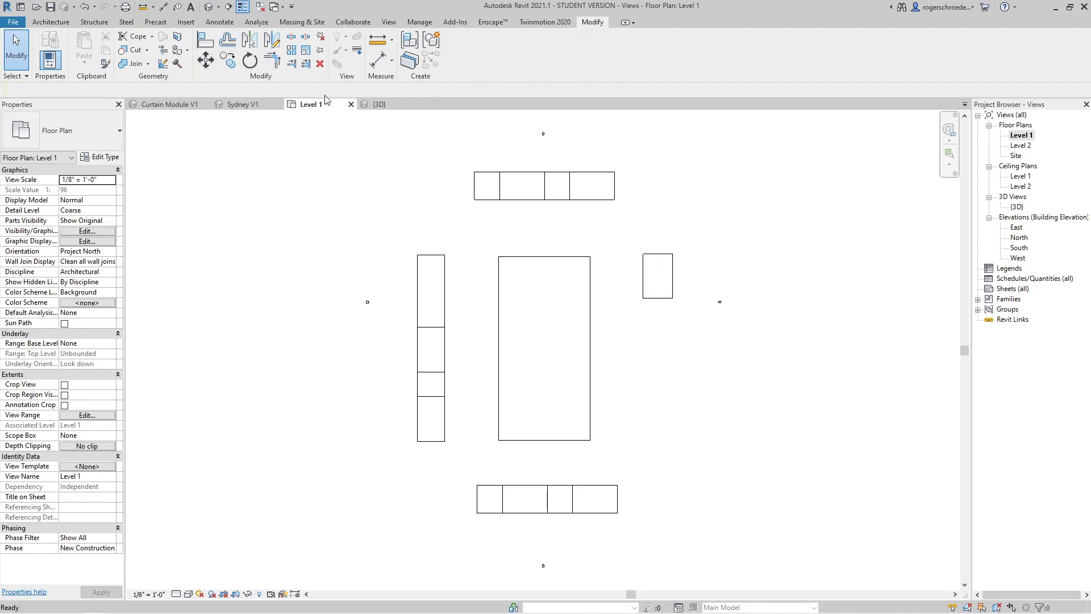
In the 3D view, raise the top of the new flat block to make it a building-height mass
click(379, 105)
click(676, 454)
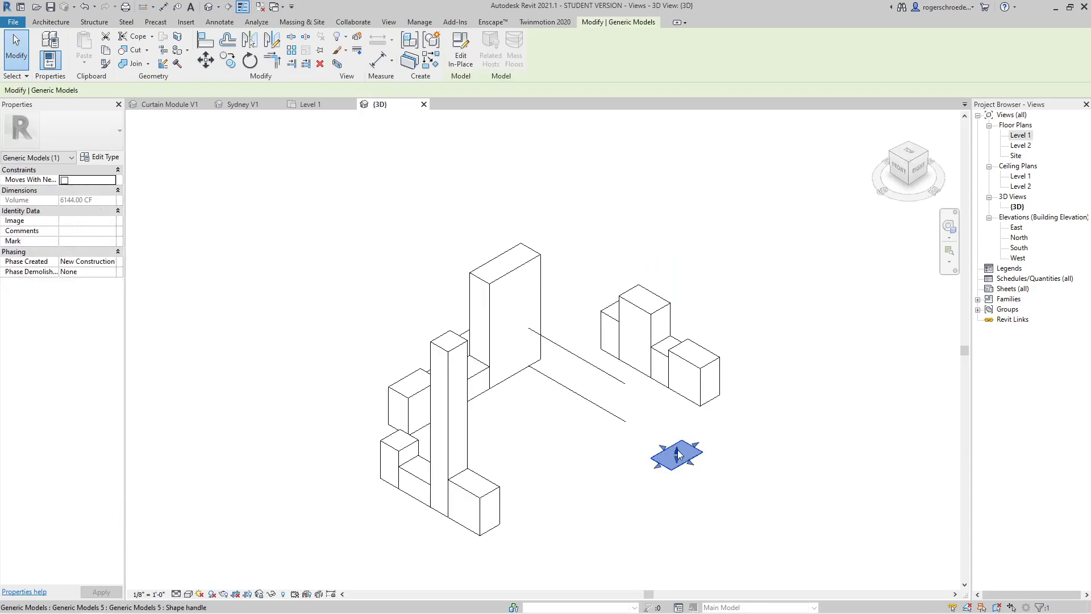
drag(679, 454, 676, 367)
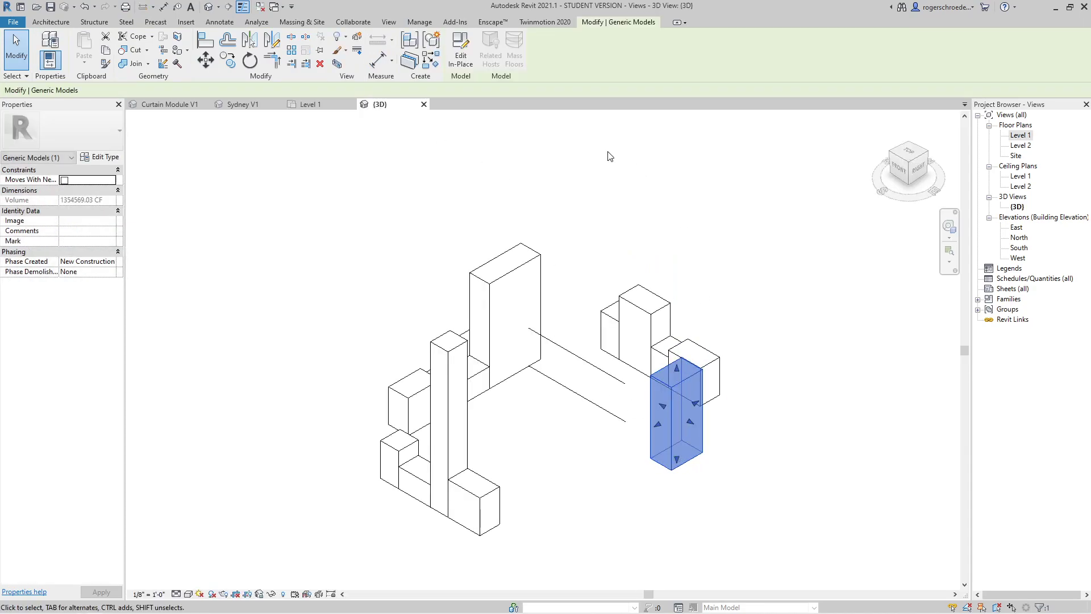
In the Level 1 plan, copy the new block three times southward in a column along the property's east side
click(329, 107)
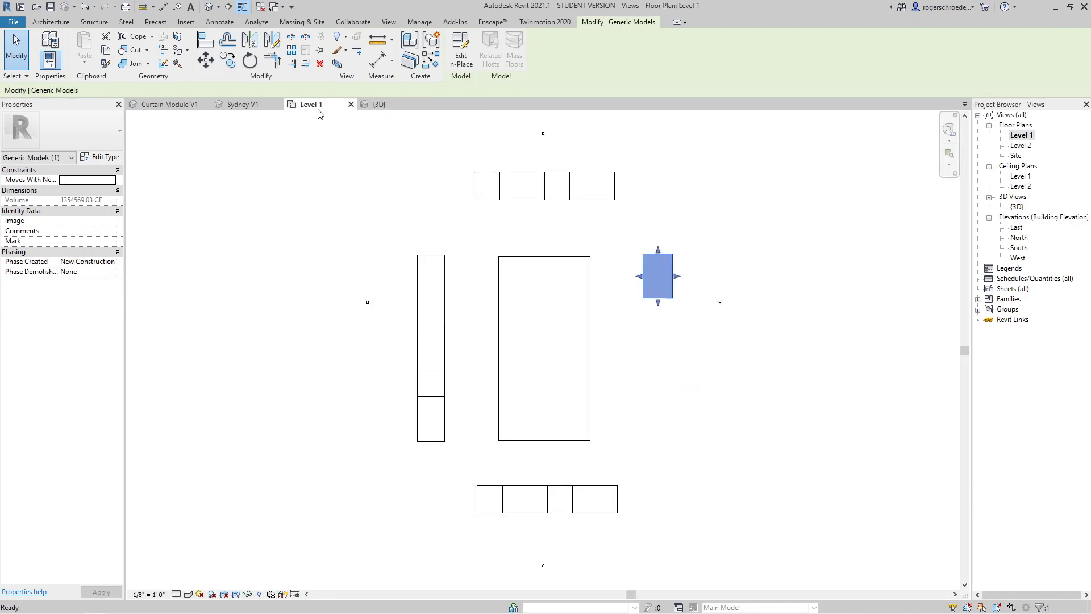
click(225, 61)
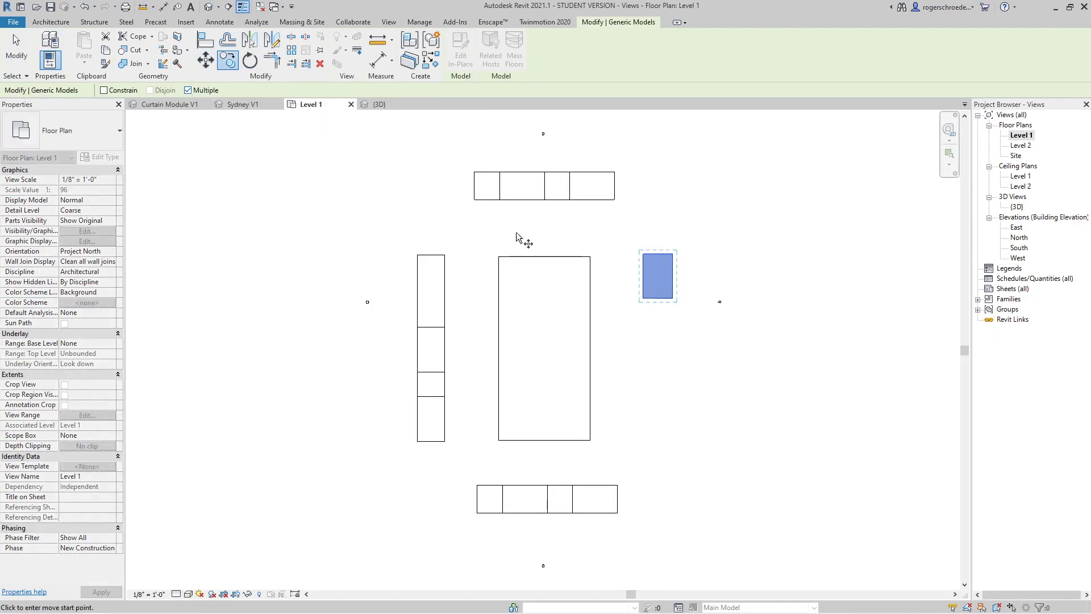
click(671, 255)
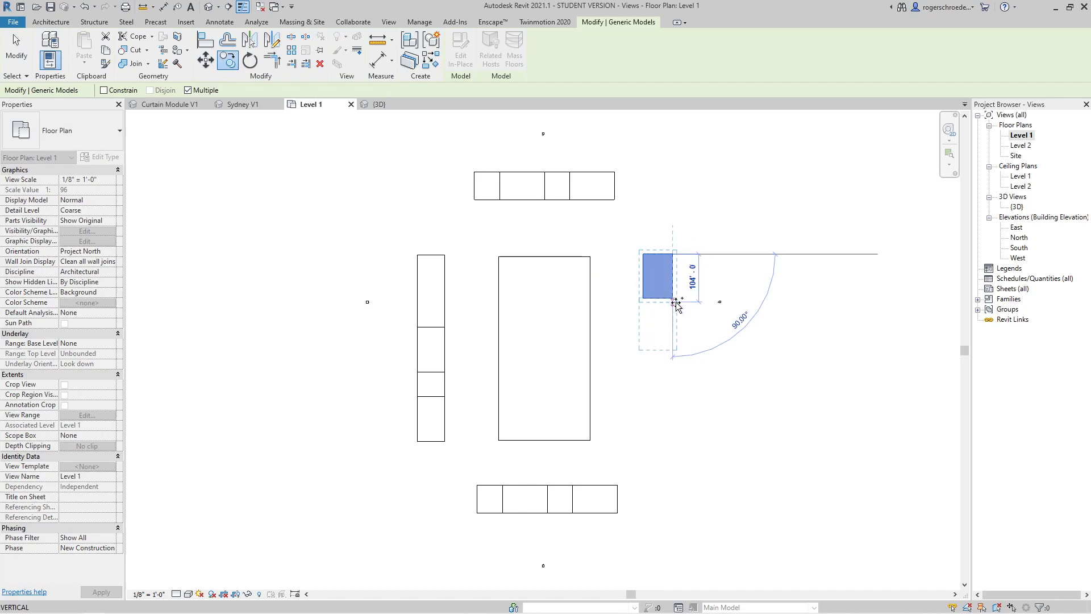
click(674, 301)
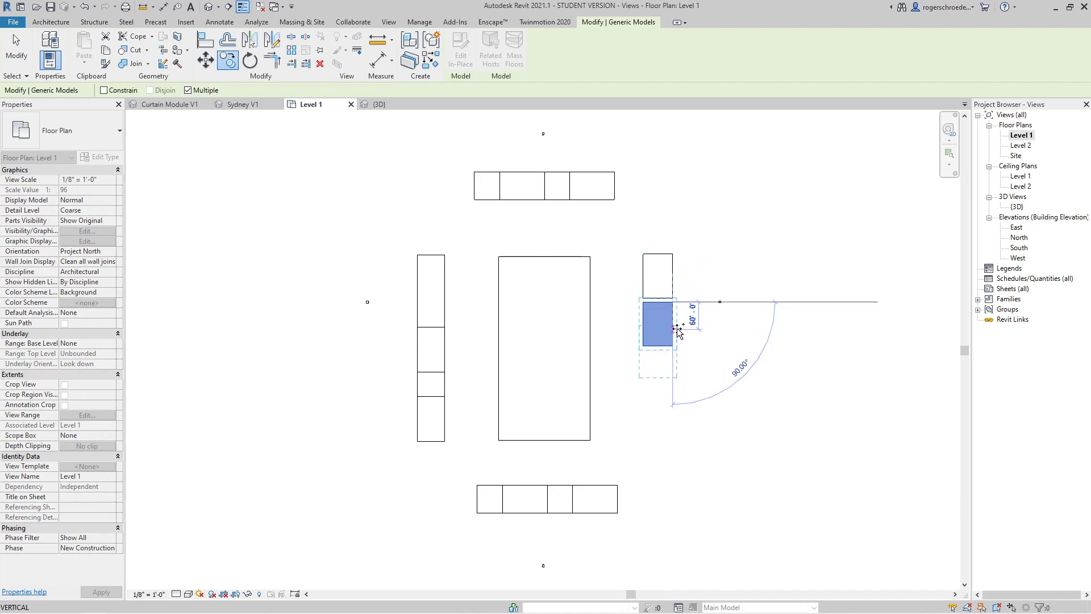
click(675, 350)
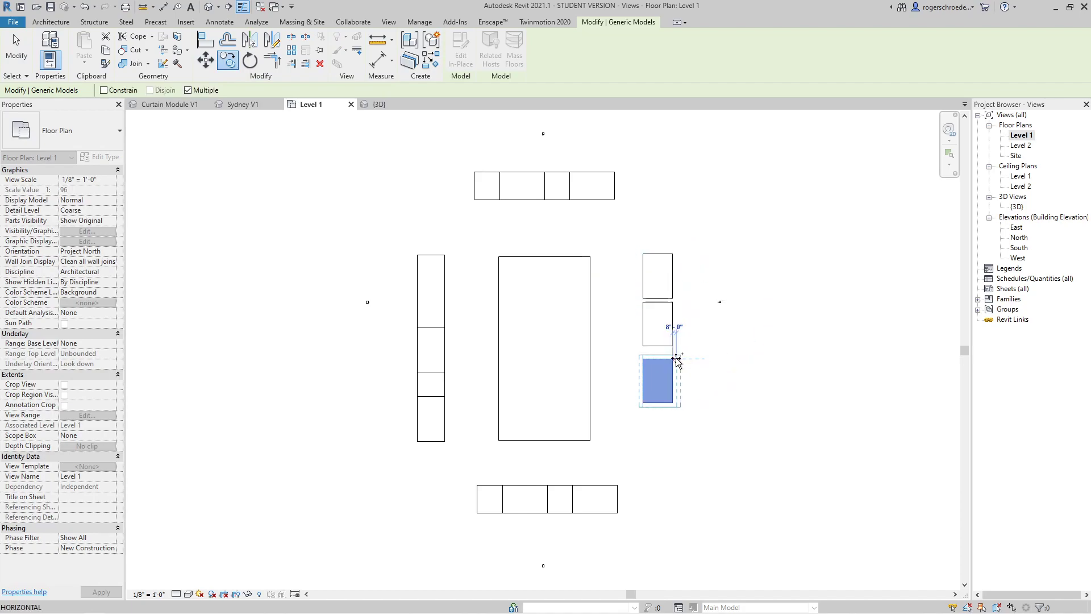
click(670, 415)
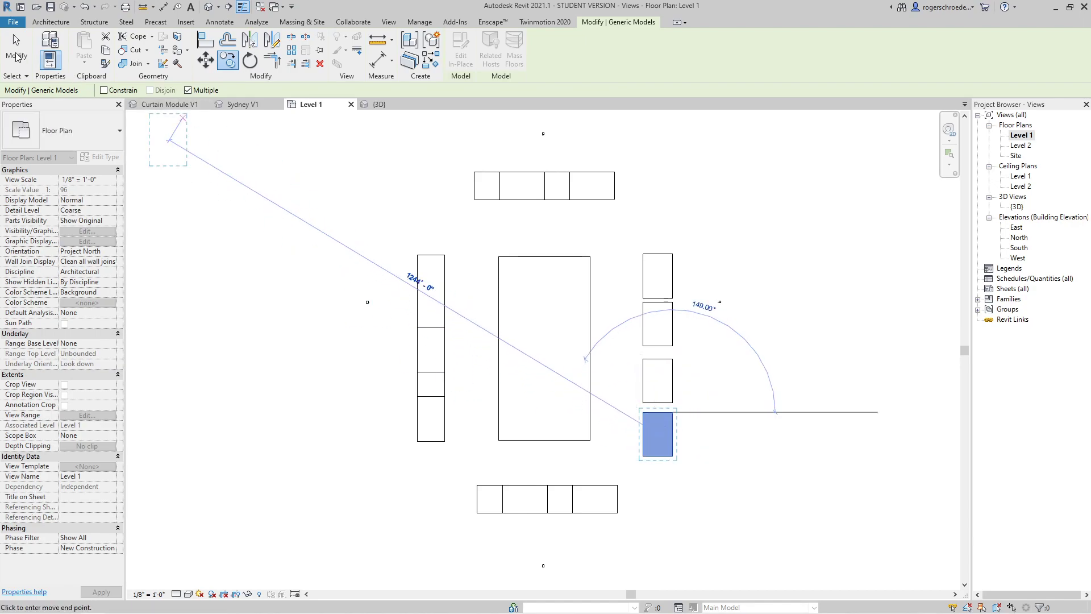
click(16, 51)
Resize the three copied blocks in plan so they vary in length and close the gaps along the east row
click(658, 312)
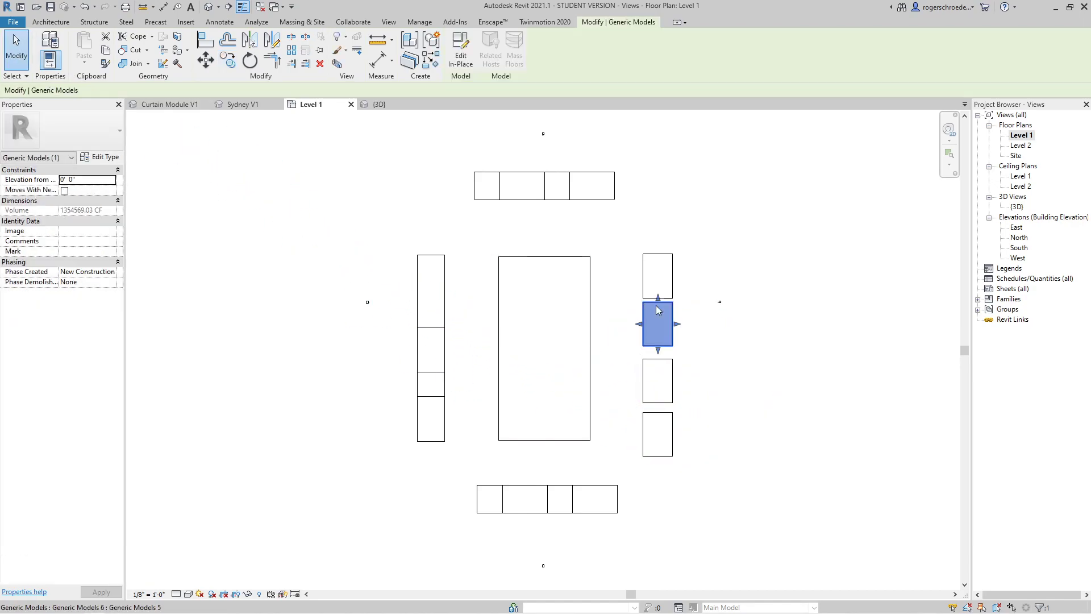
drag(657, 302, 658, 297)
drag(657, 351, 653, 333)
click(658, 362)
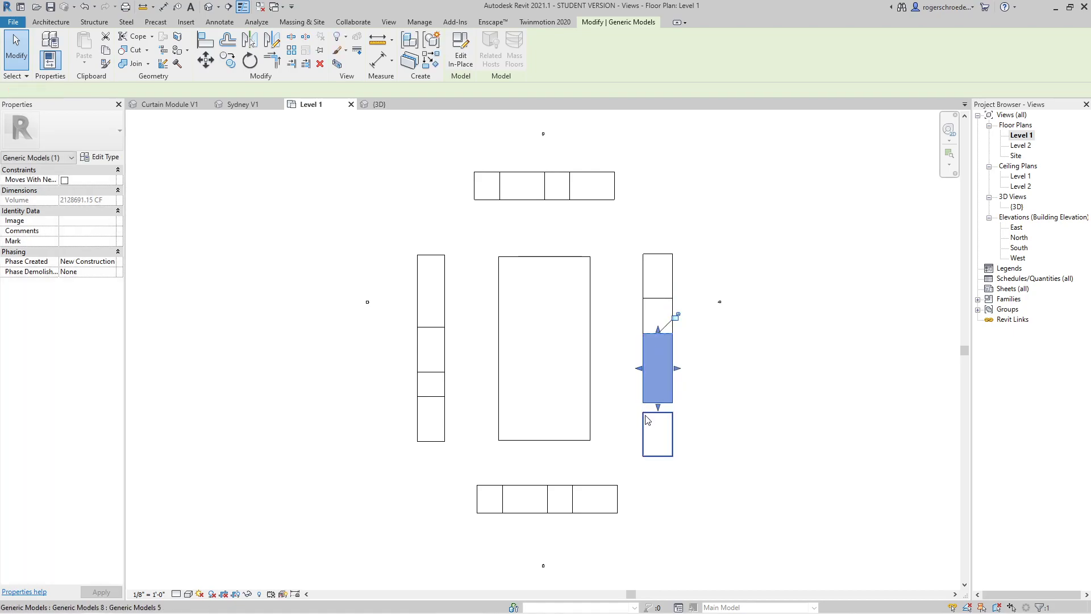
click(647, 419)
drag(658, 407, 660, 403)
drag(659, 463, 659, 447)
Vary the east row's heights in 3D: raise the northernmost and third blocks and lower the second one
click(379, 104)
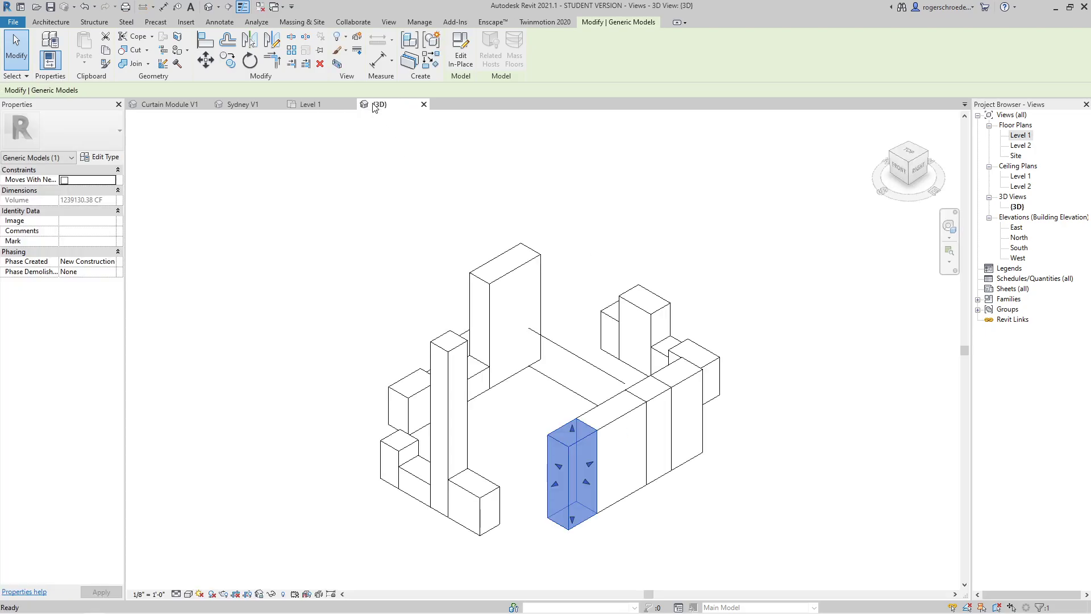
click(618, 430)
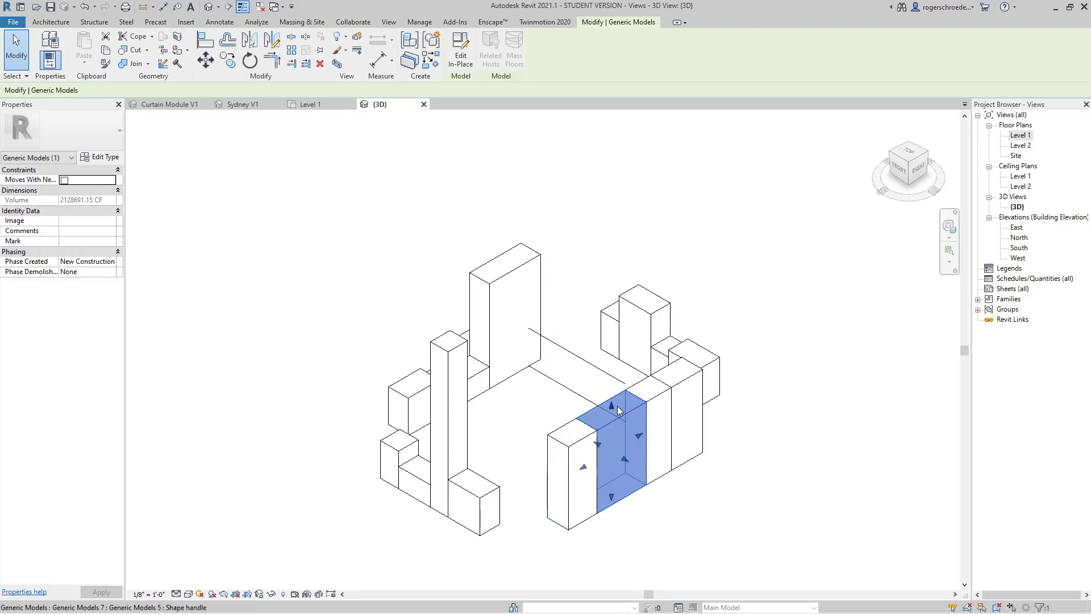
drag(618, 411, 669, 301)
click(652, 396)
click(512, 169)
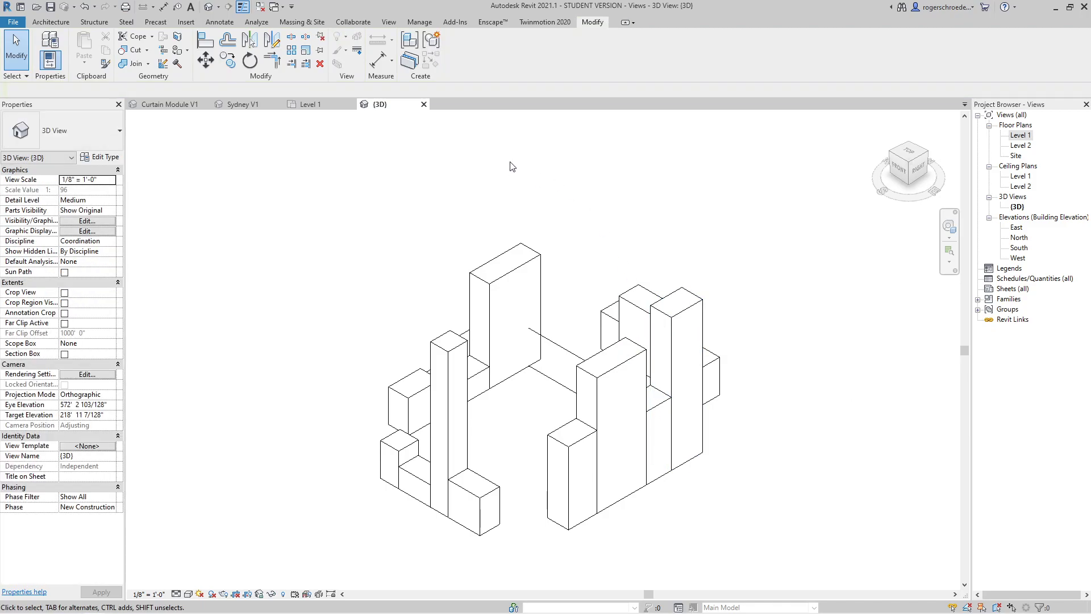
Return to the Level 1 plan and switch to the Dynamo graph New Video in Progress.dyn, maximizing its window
click(311, 104)
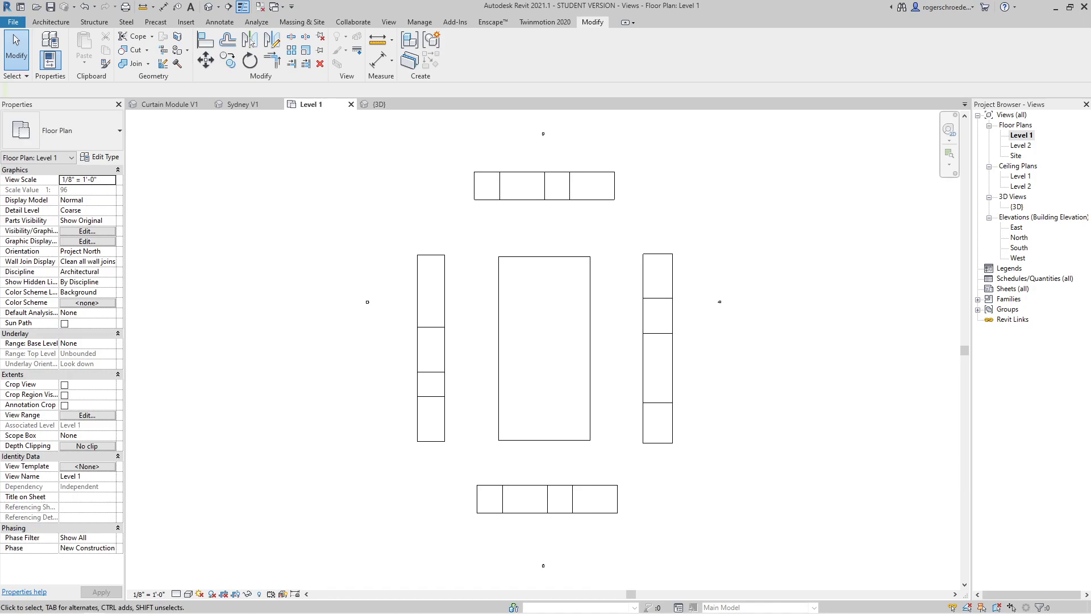
drag(1090, 108, 544, 73)
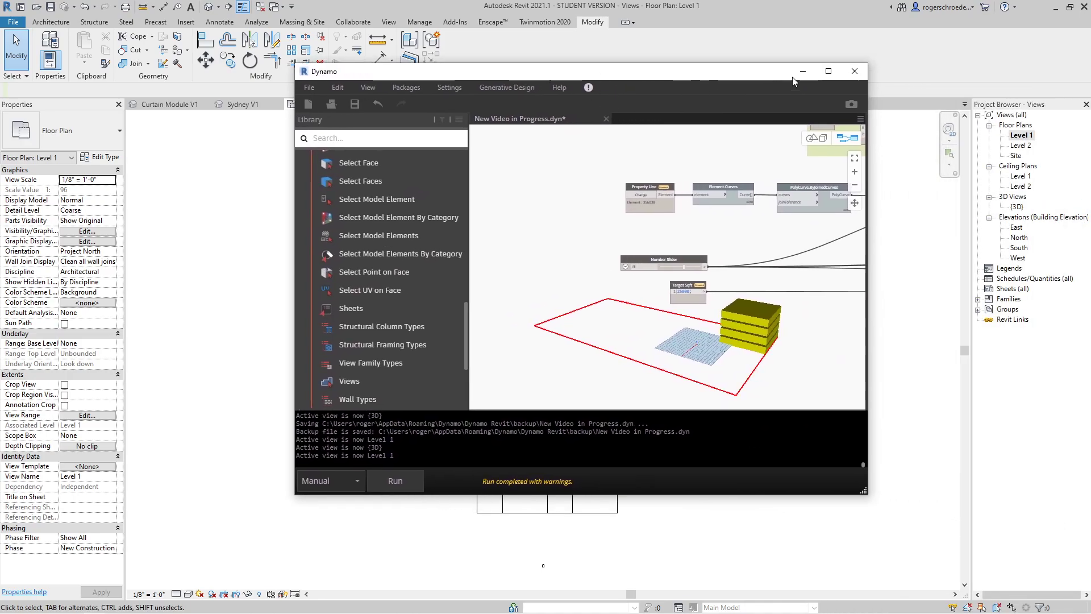
click(827, 72)
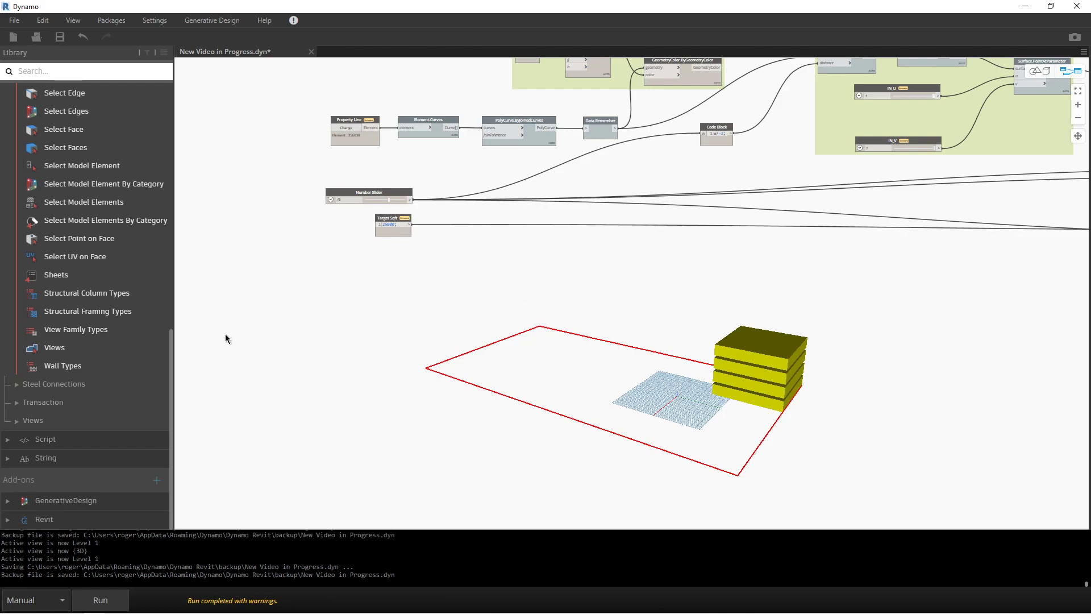
Add a Select Multiple Model Elements node to the graph and place it below the Target Sqft node
right_click(326, 307)
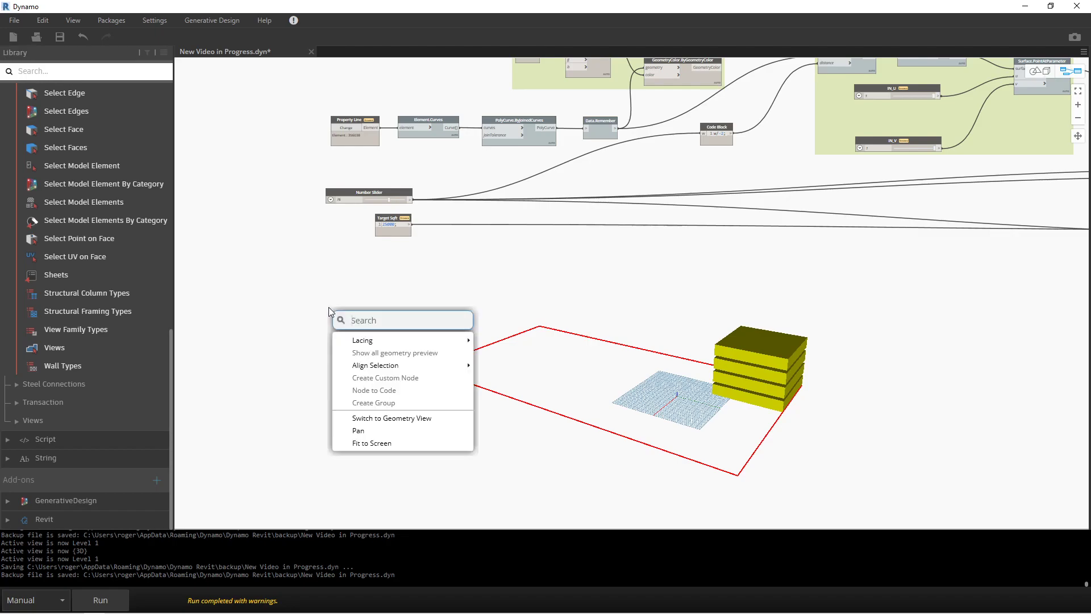
text(Select)
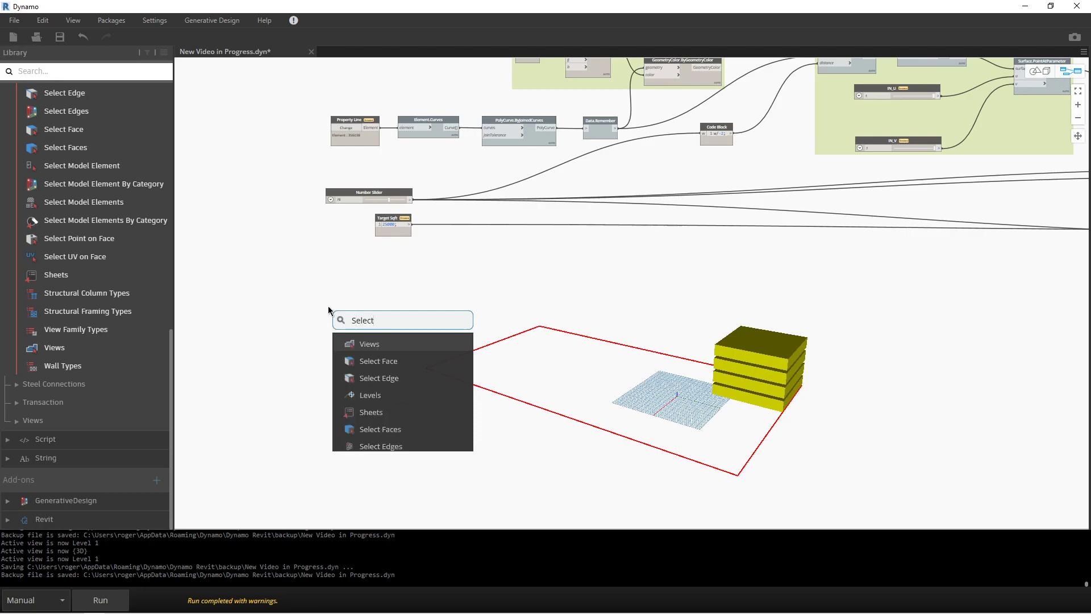
text( Mul)
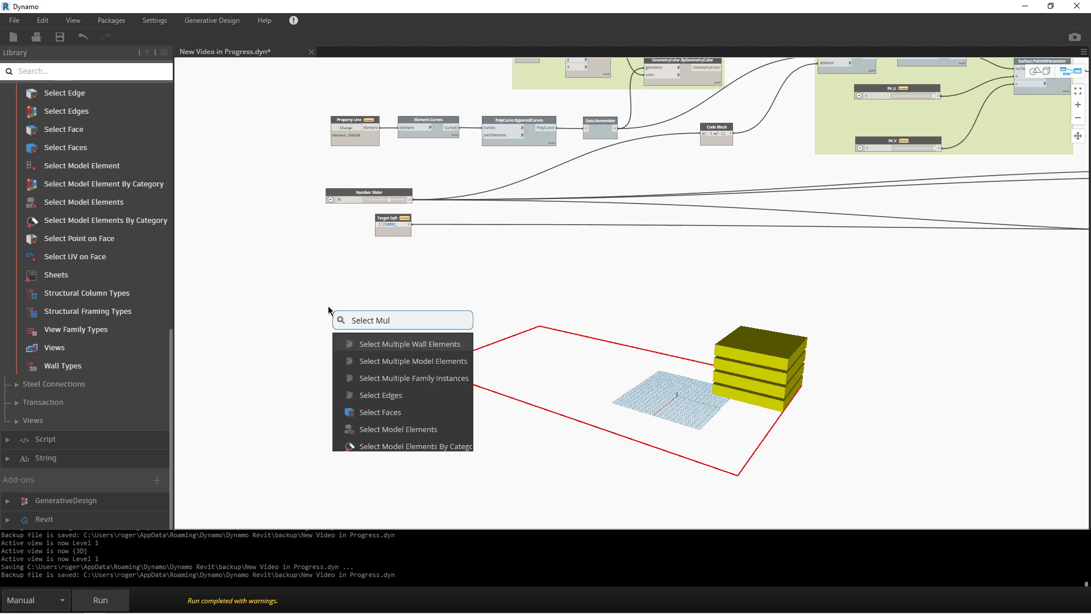
click(369, 363)
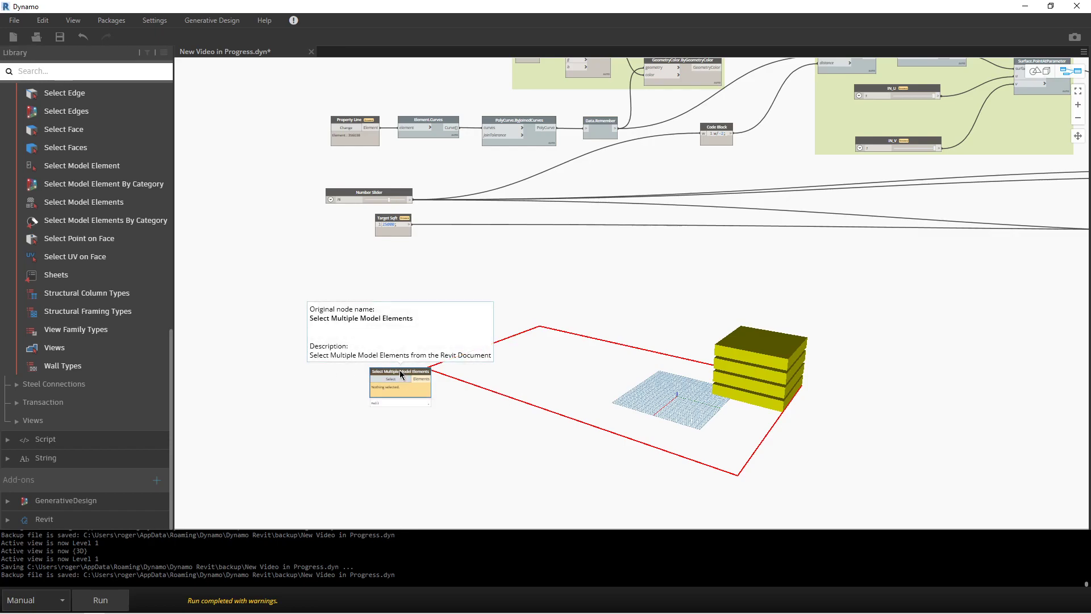
drag(386, 370, 352, 279)
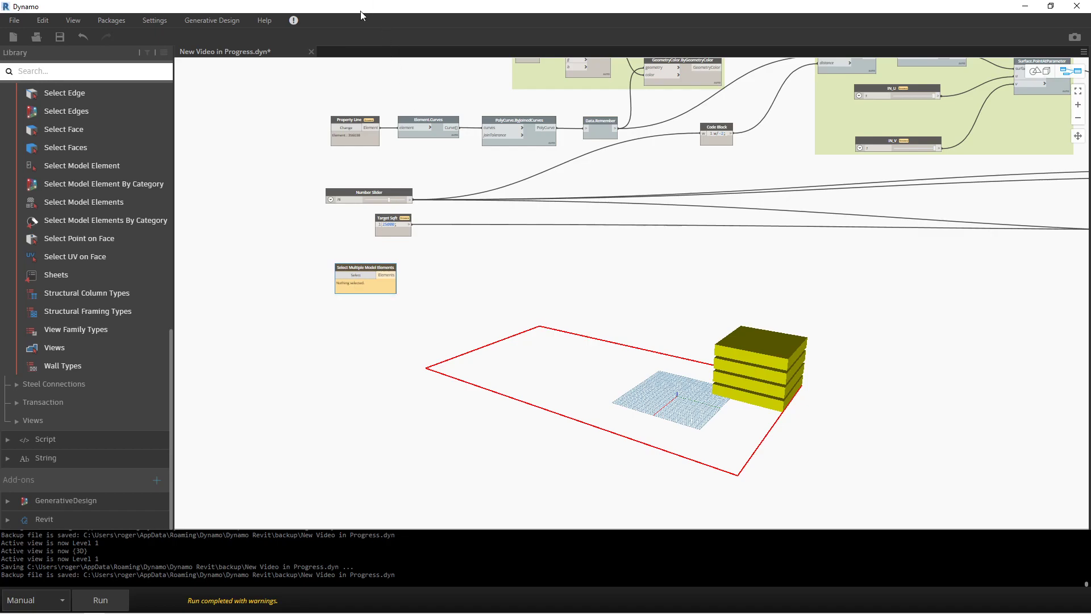
Shift Dynamo aside to uncover the Level 1 plan, start the node's element selection, and pick all the west and south row masses
click(1050, 6)
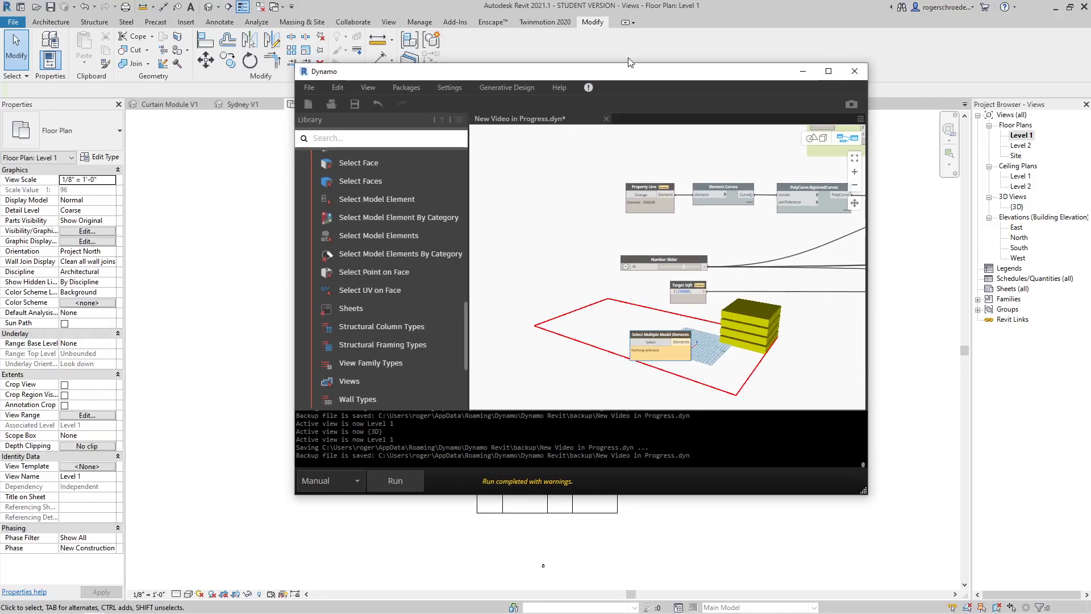
drag(529, 77, 917, 134)
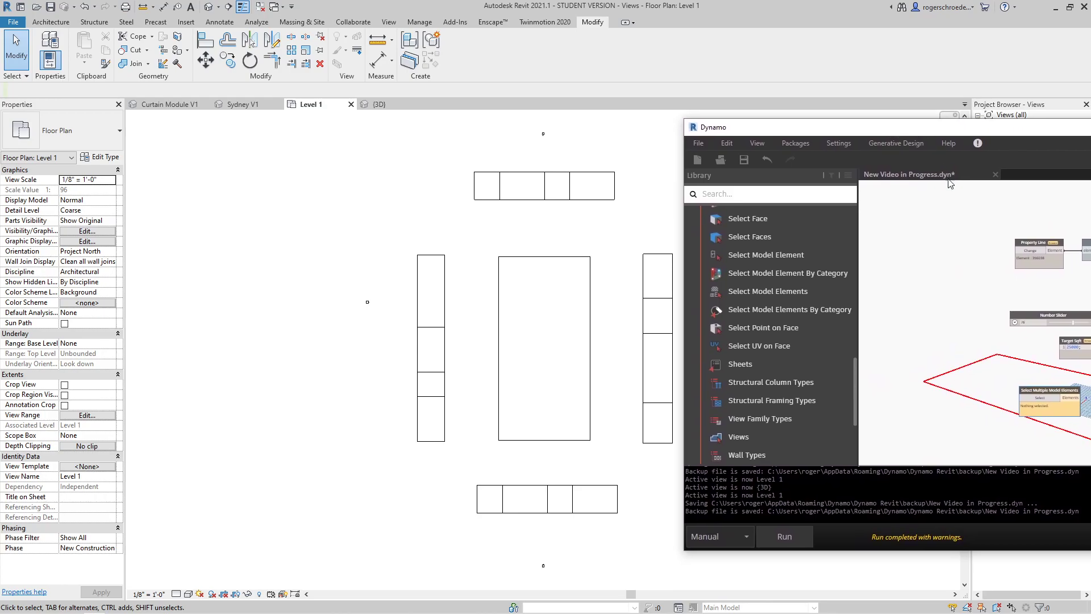
click(1041, 399)
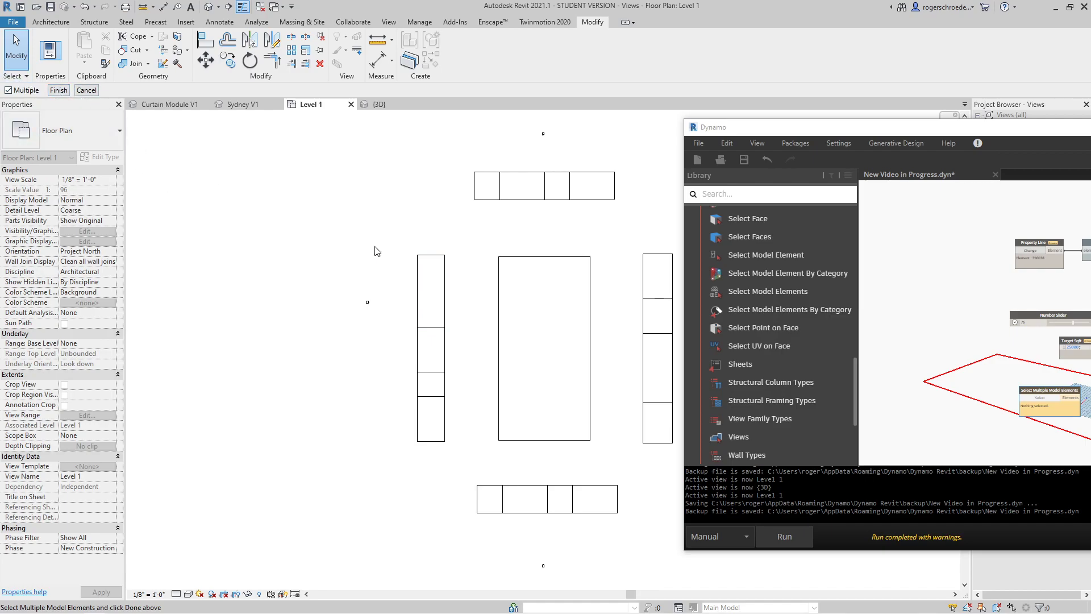
click(420, 284)
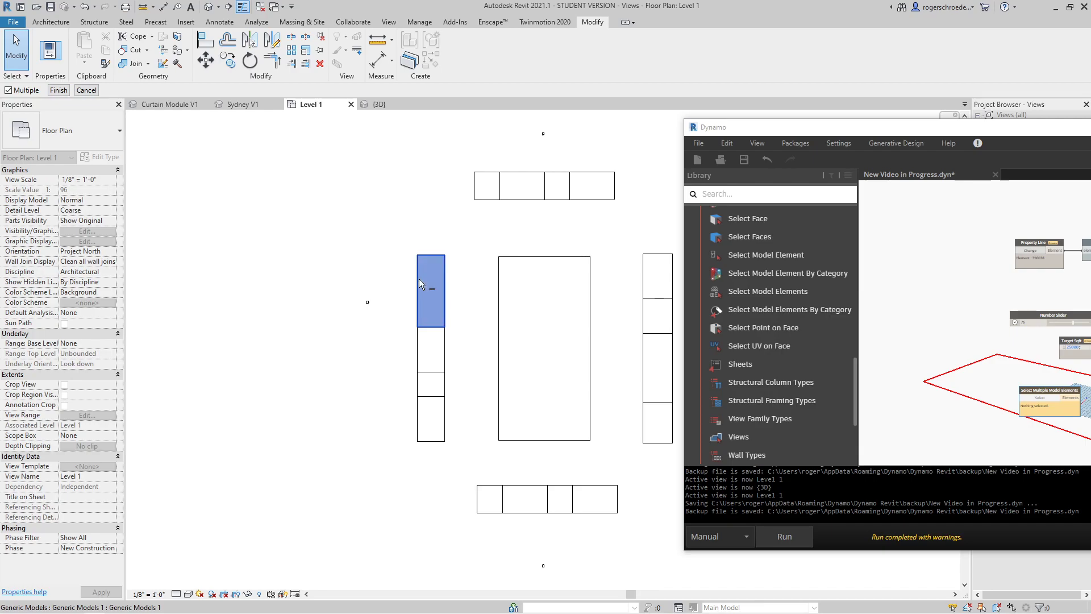
click(422, 348)
click(421, 384)
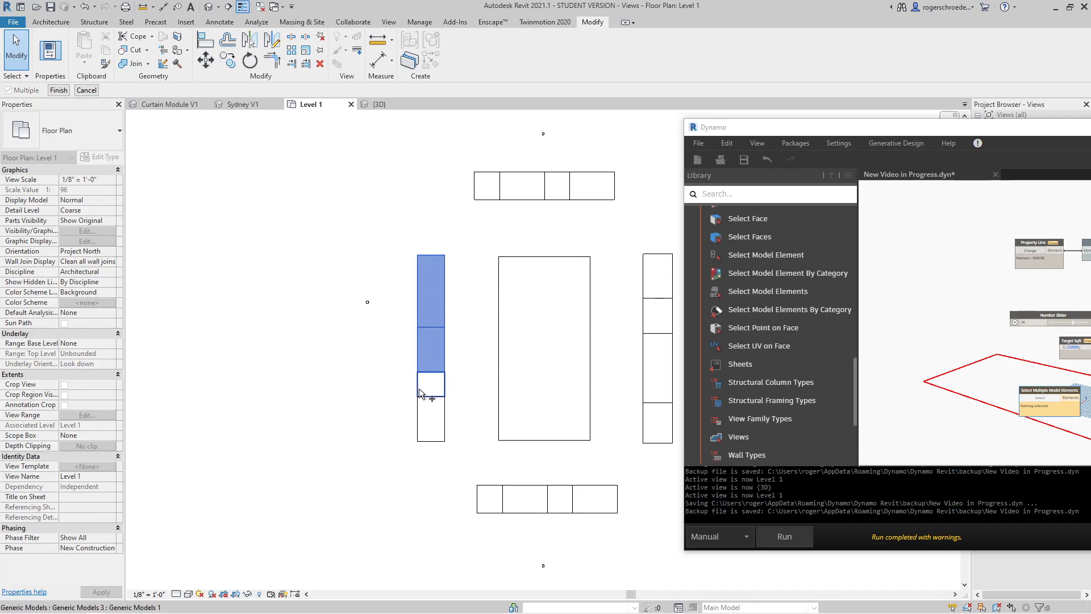
click(421, 413)
click(489, 505)
click(528, 512)
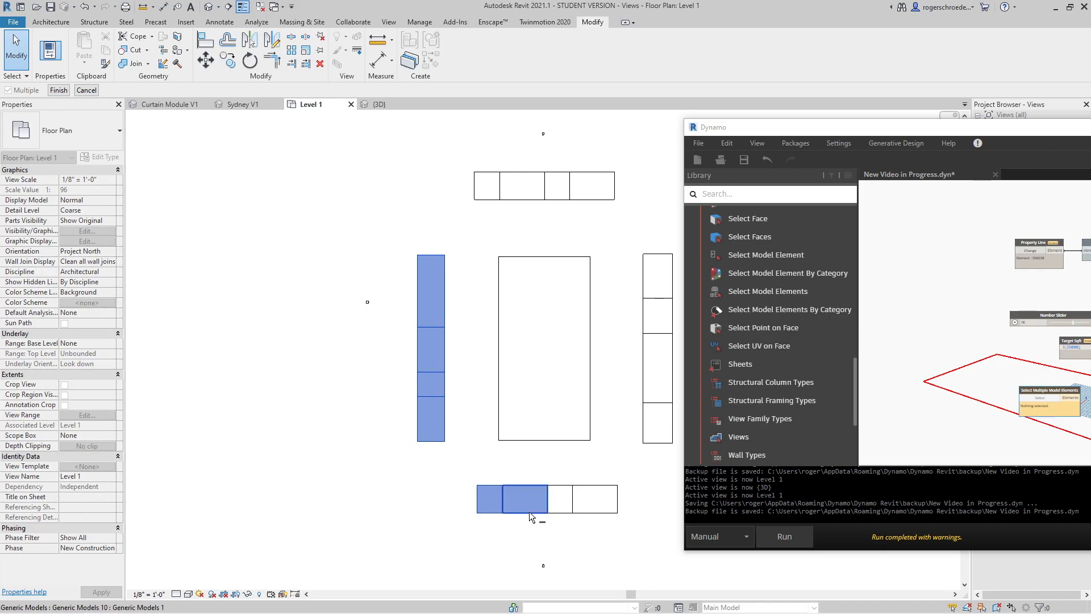
click(562, 509)
click(587, 509)
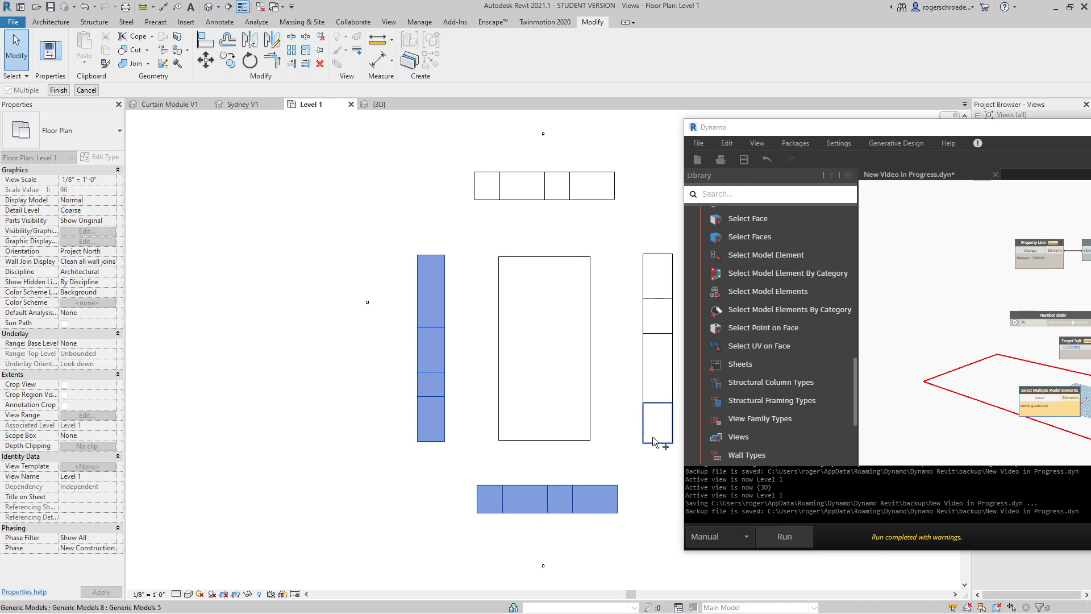
Add the four east row masses and the four north row masses to the selection and finish it
click(654, 426)
click(650, 371)
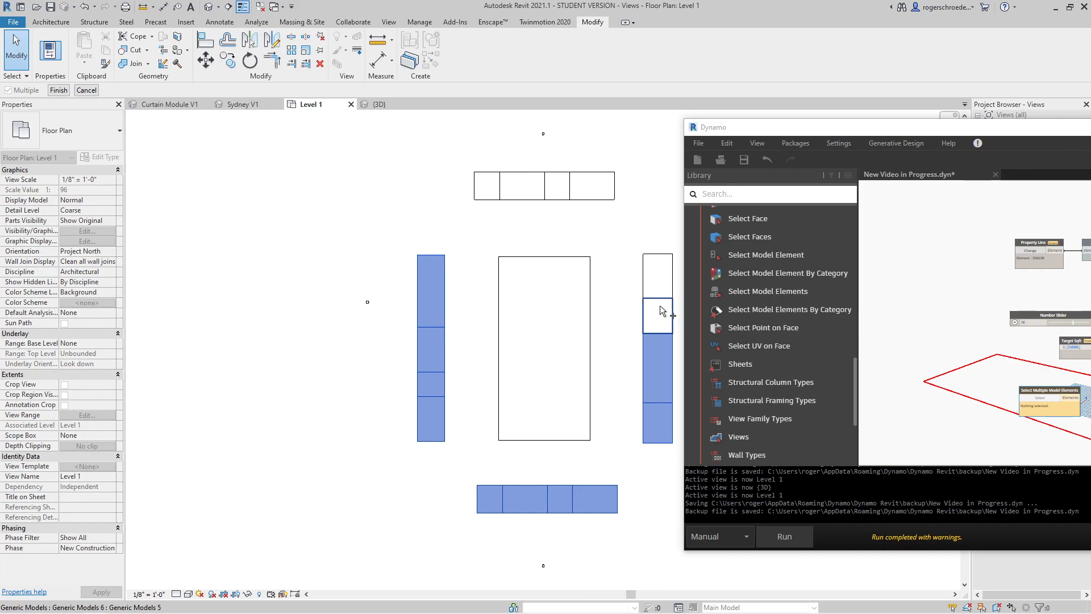
click(660, 305)
click(655, 281)
click(555, 191)
click(507, 194)
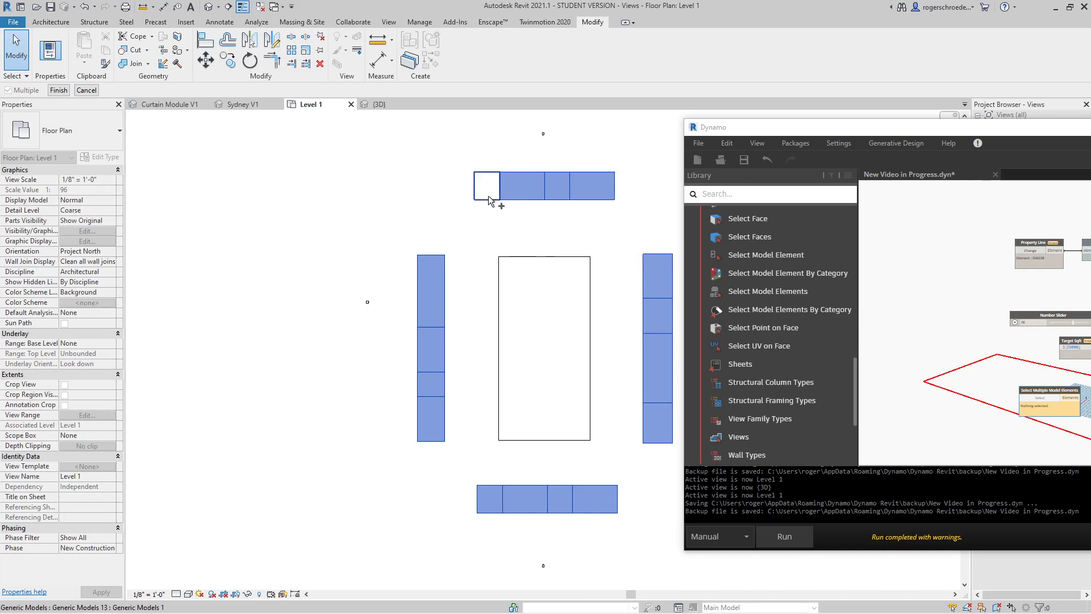
click(488, 192)
click(59, 90)
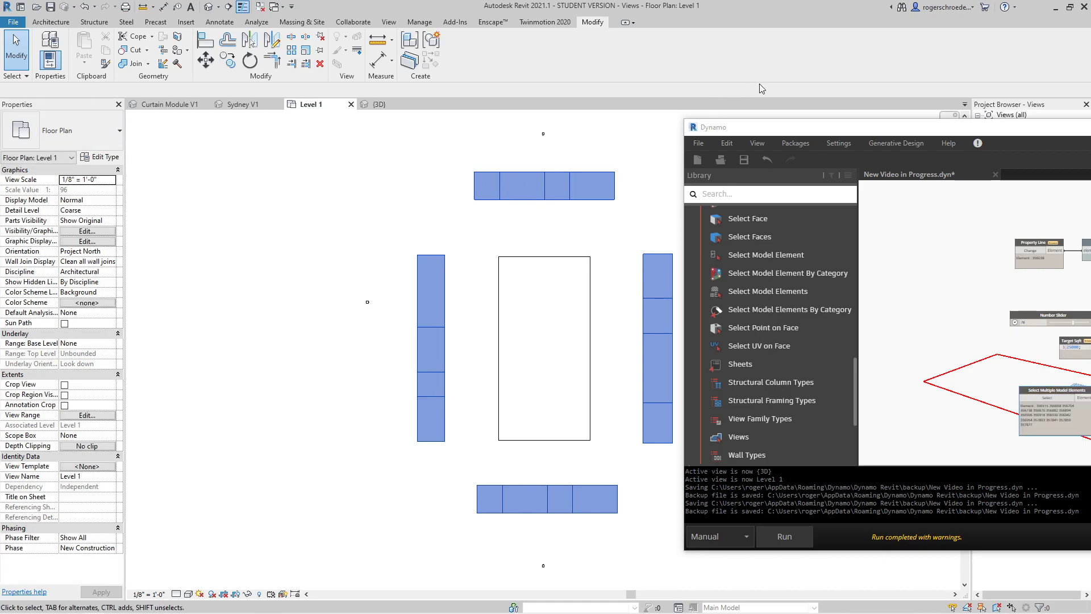
Maximize the Dynamo window again and shift the Select Multiple Model Elements node to free space beside its output
drag(854, 132, 334, 95)
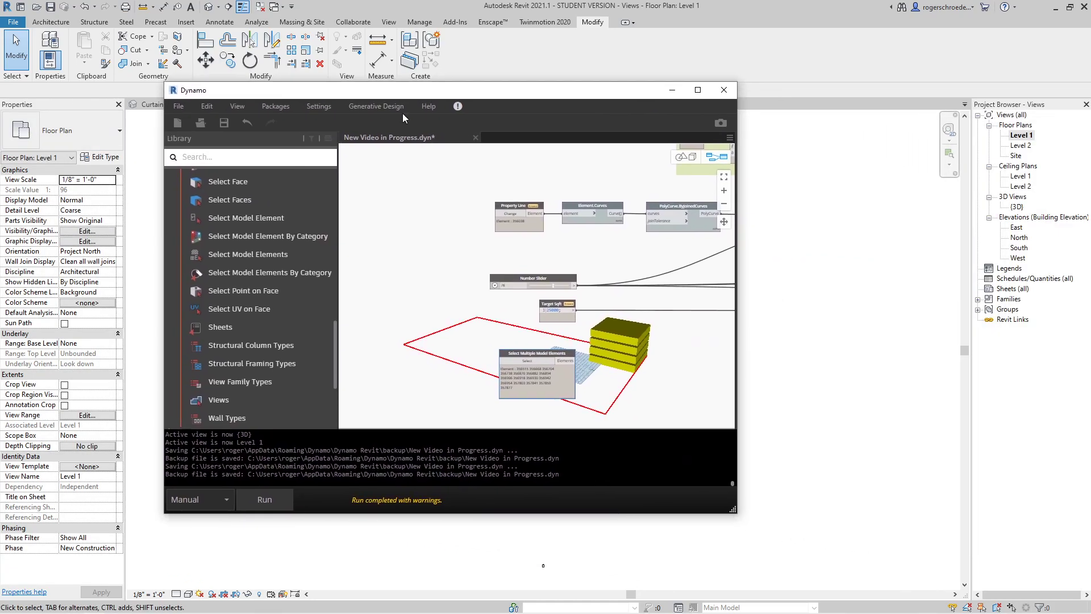
click(698, 91)
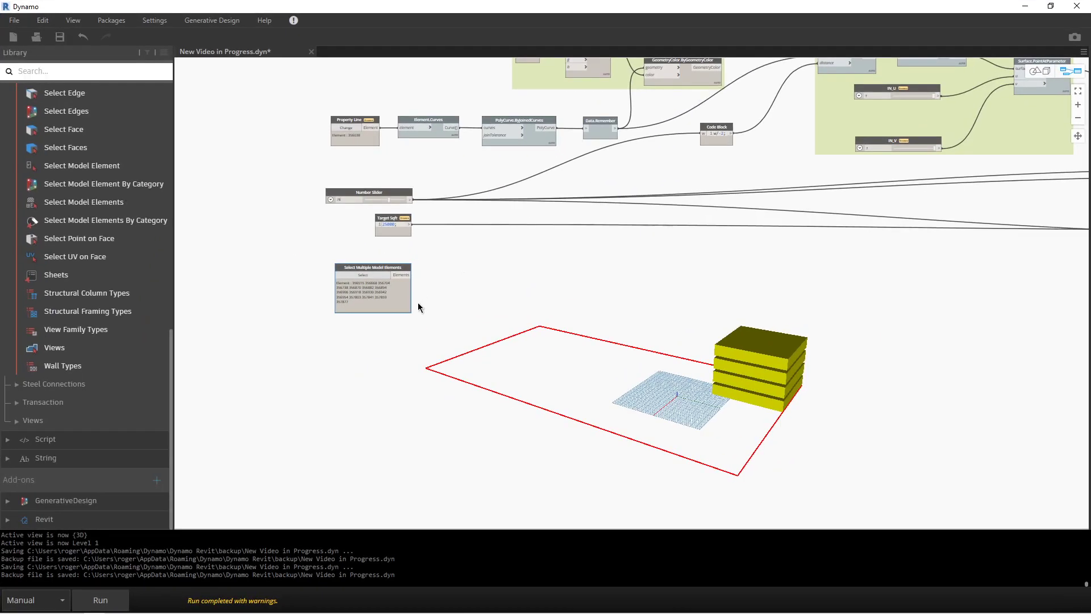
scroll(329, 309, up, 5)
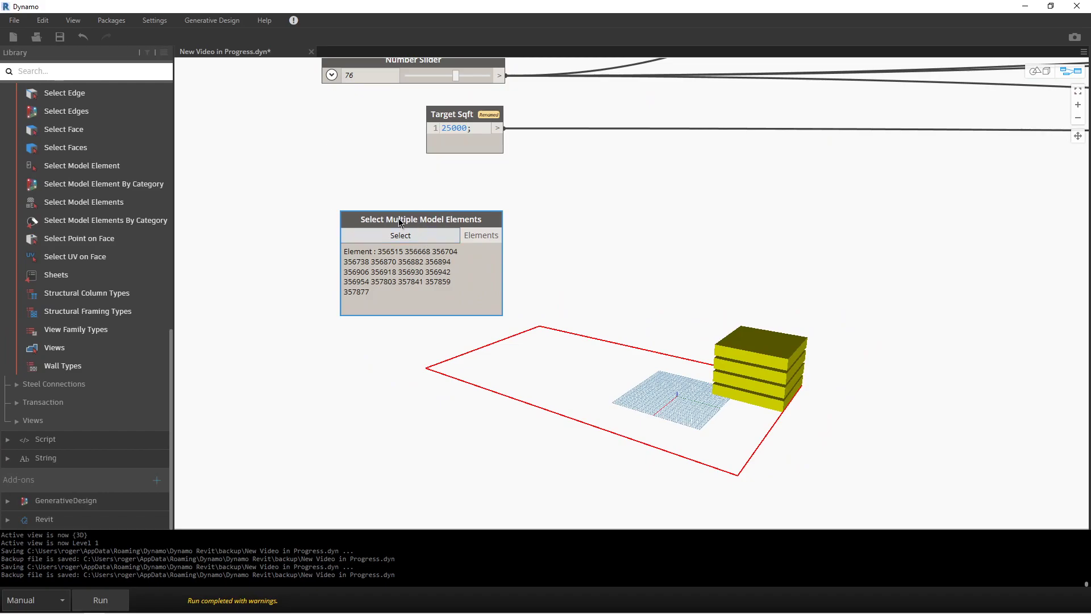
drag(422, 221, 364, 216)
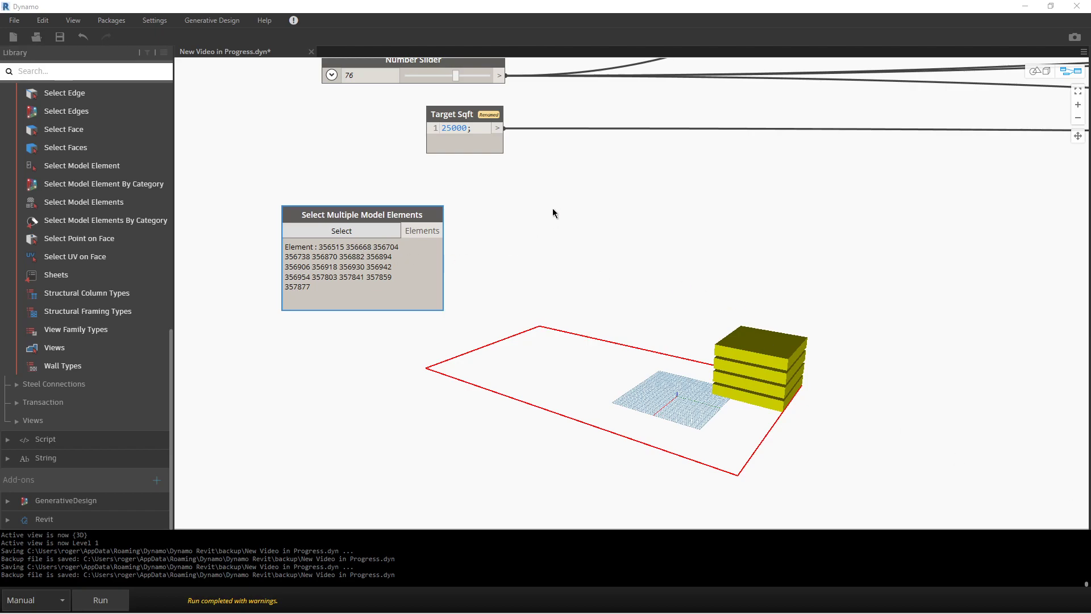
Find the Element.Geometry node and add it to the graph
right_click(581, 227)
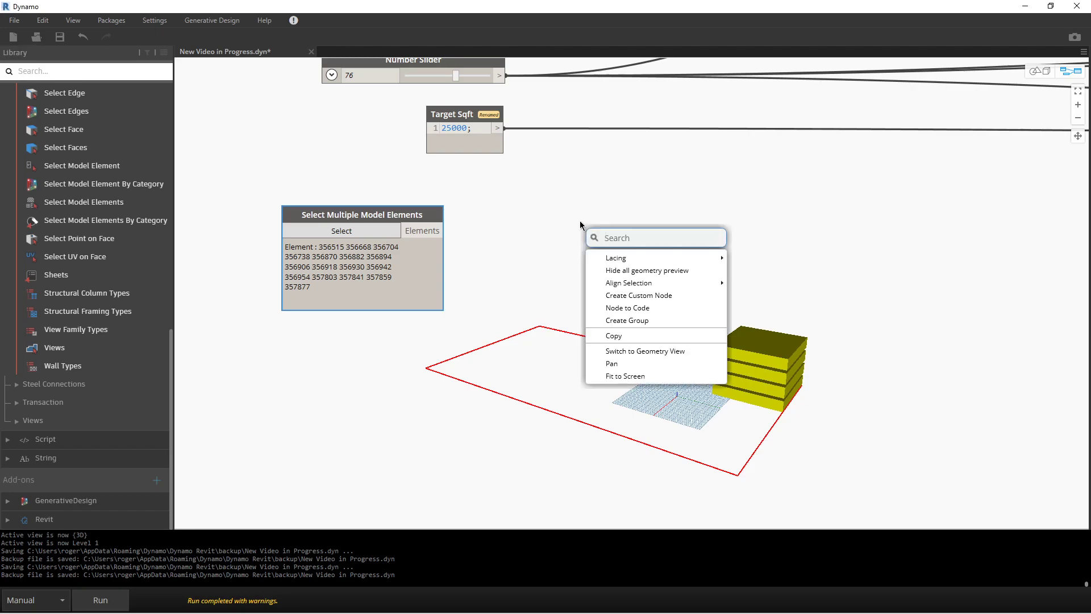
text(Ele)
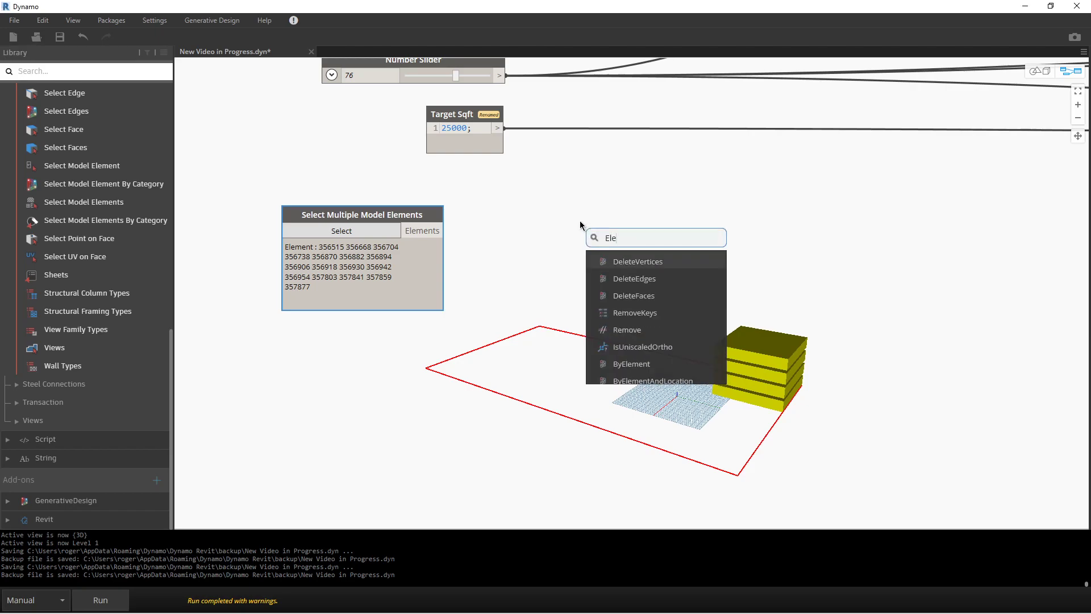
text(ment)
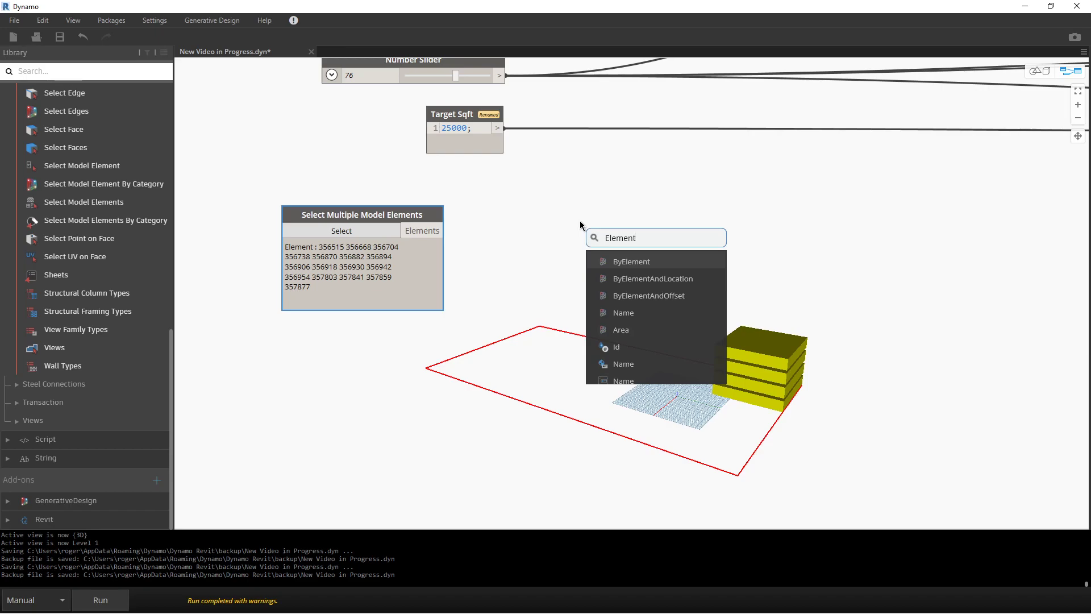
text(.G)
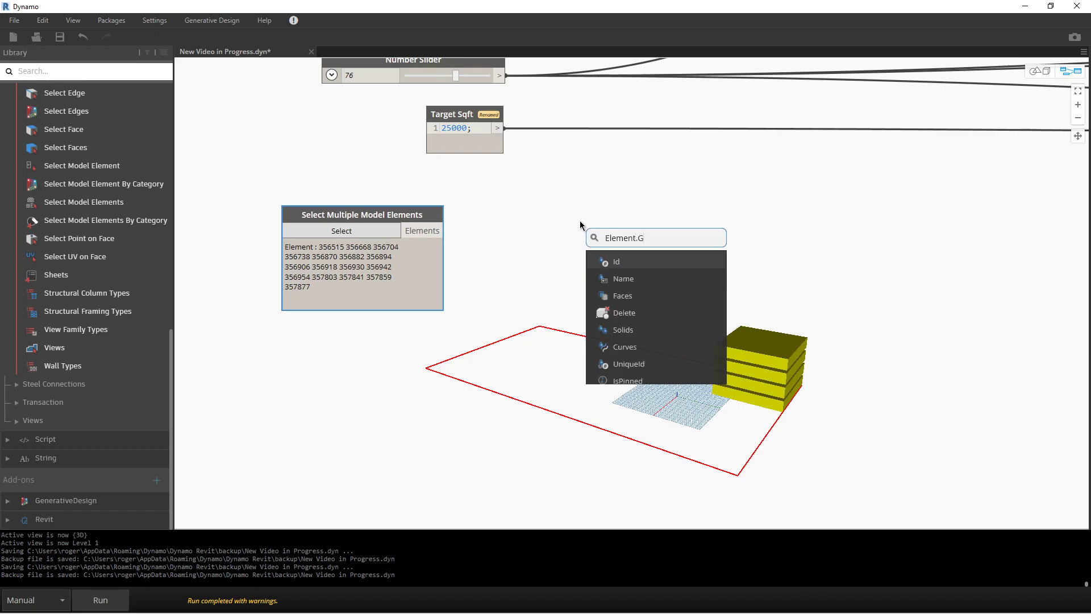
text(e)
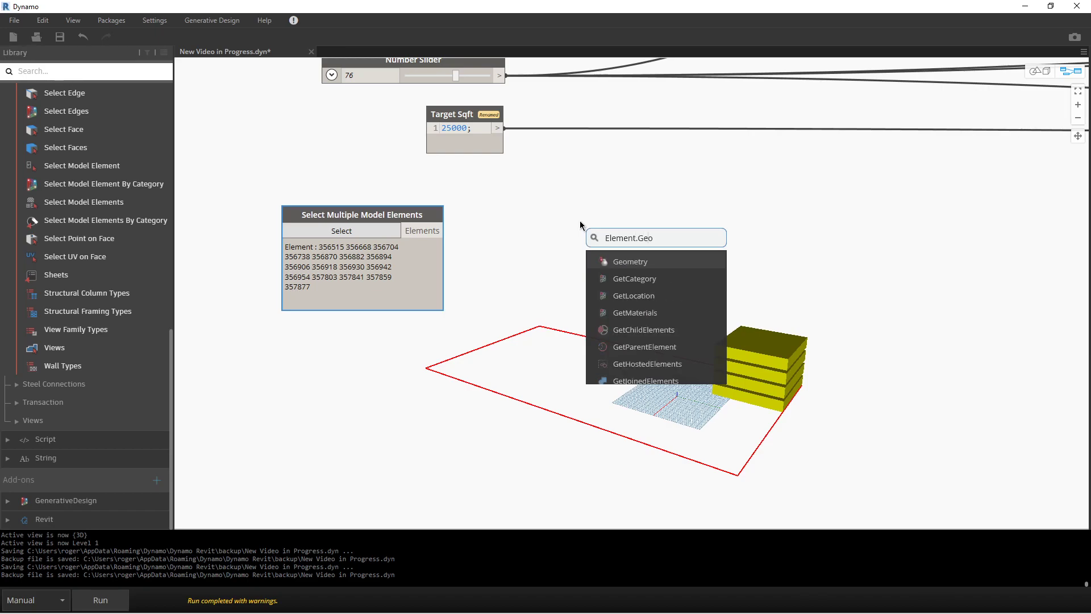
text(ome)
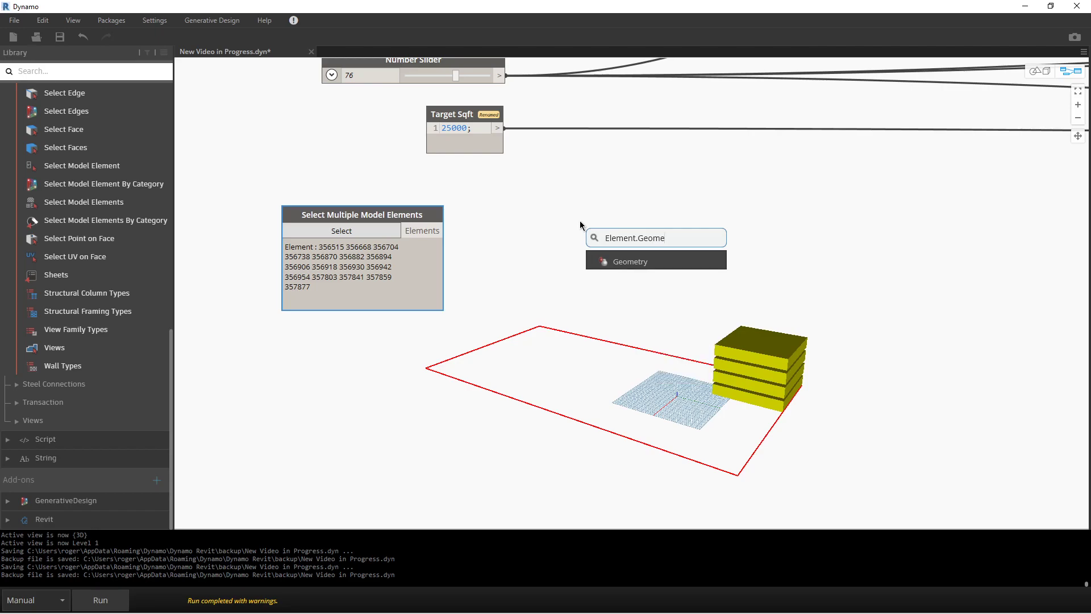
text(try)
click(626, 265)
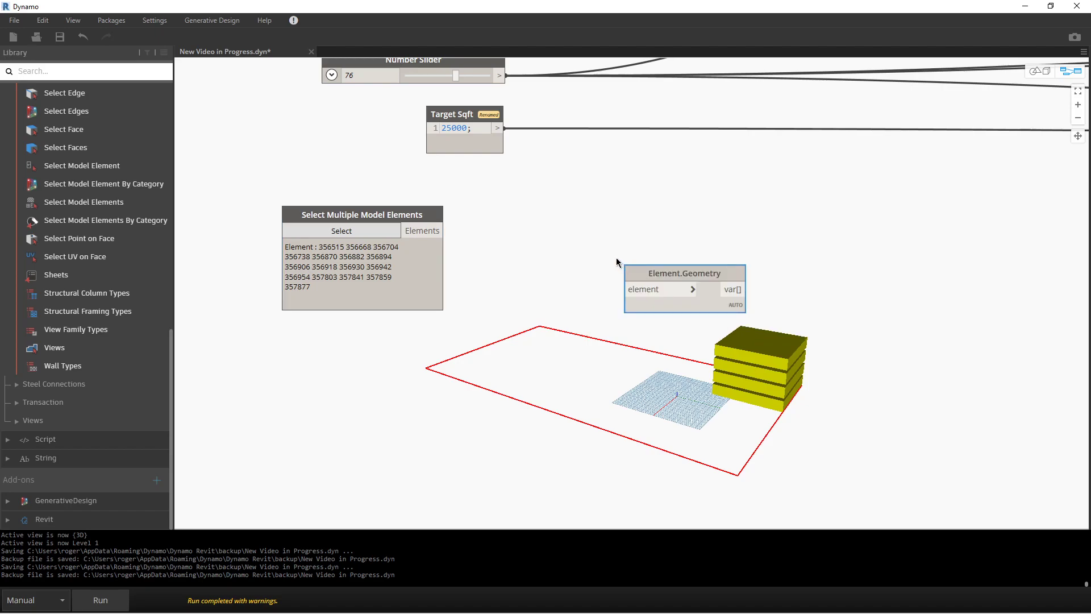
Place Element.Geometry beside the selection node, connect Elements to its element input, and run the graph
drag(643, 275, 545, 230)
drag(437, 239, 531, 245)
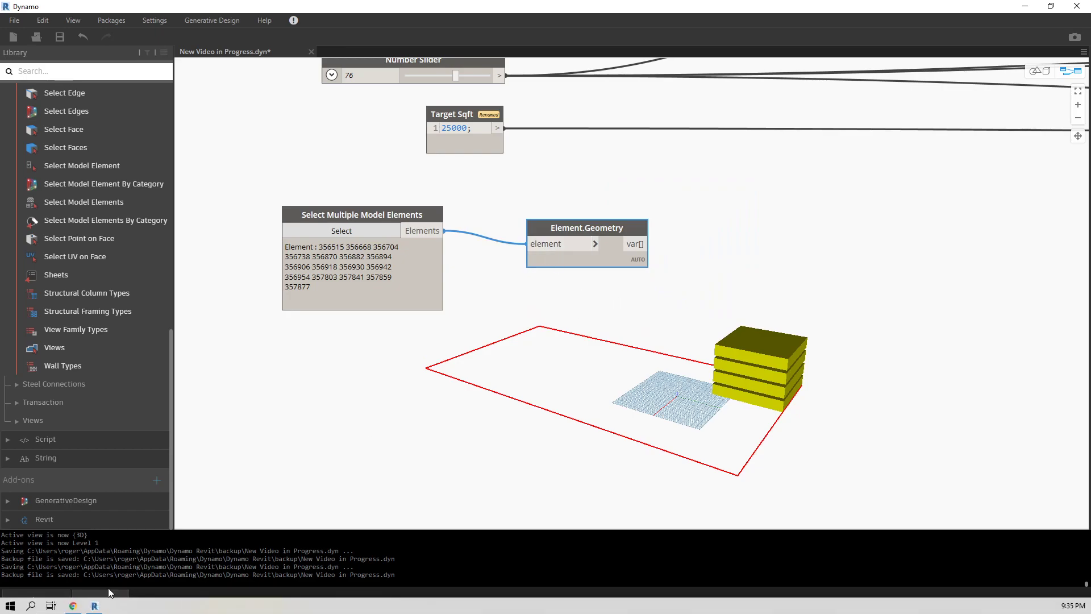
click(103, 600)
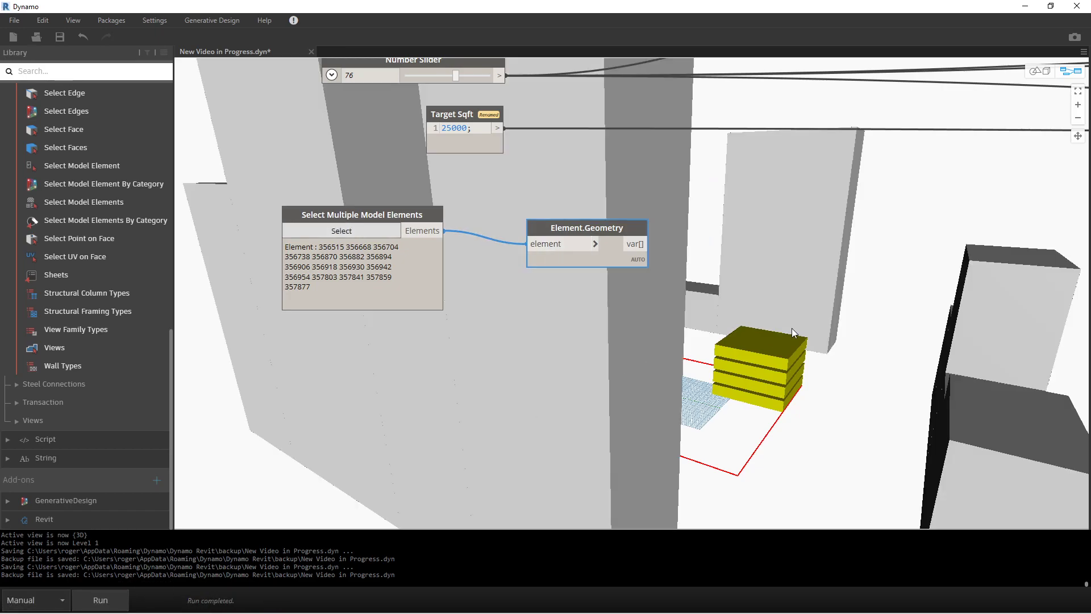
Examine the context masses around the property in the geometry preview and the output of Element.Geometry
scroll(828, 305, down, 2)
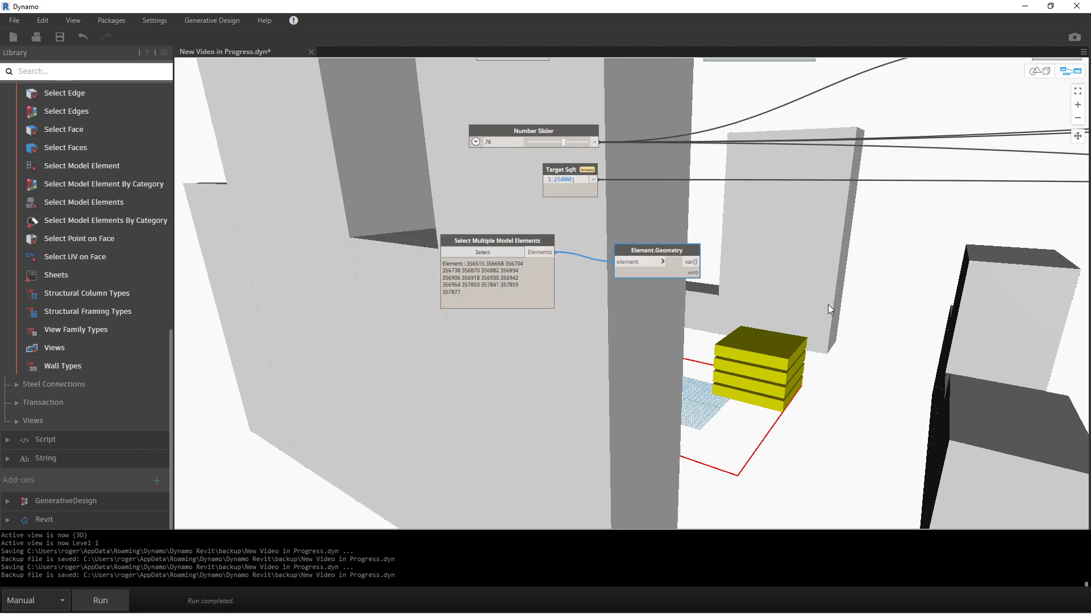
key(ctrl+b)
scroll(789, 292, down, 6)
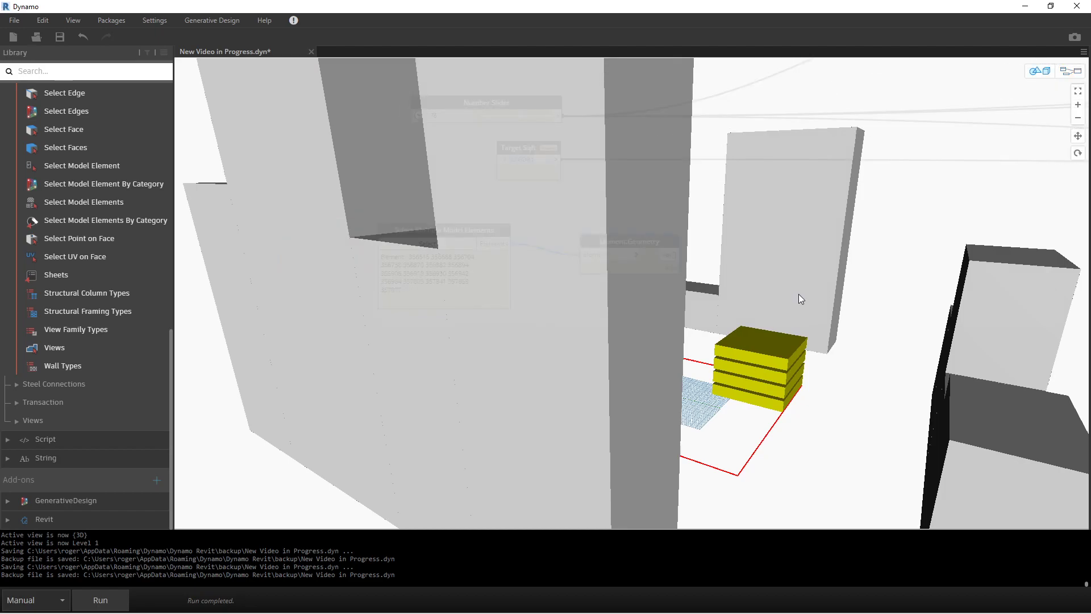
key(ctrl+b)
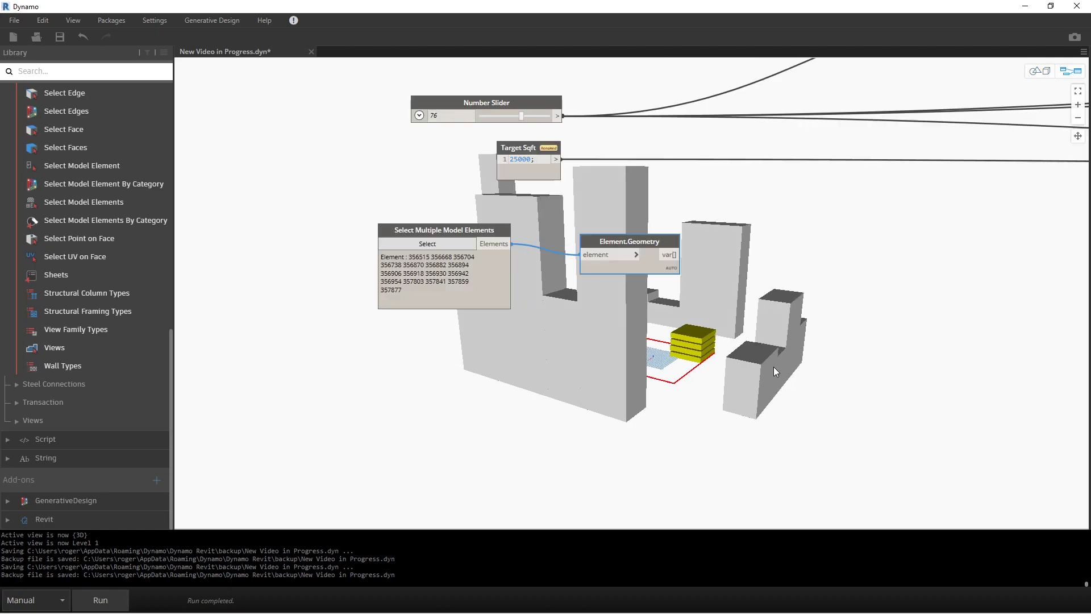
right_click(808, 374)
middle_drag(809, 374, 788, 384)
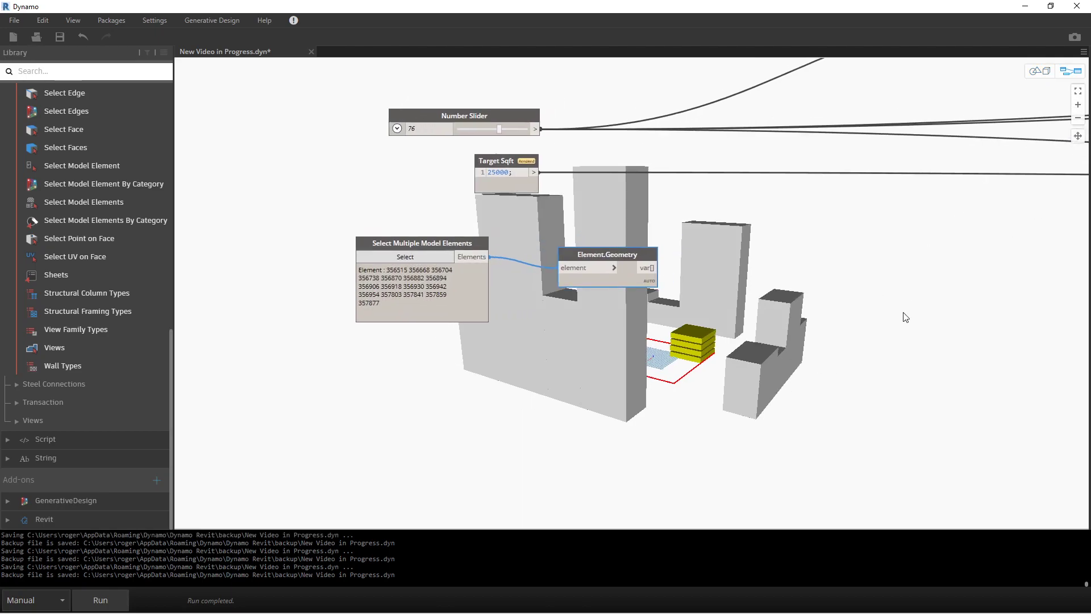
key(ctrl+b)
mouse_move(898, 336)
right_down()
mouse_move(869, 365)
mouse_move(885, 385)
mouse_move(880, 372)
right_up()
key(ctrl+b)
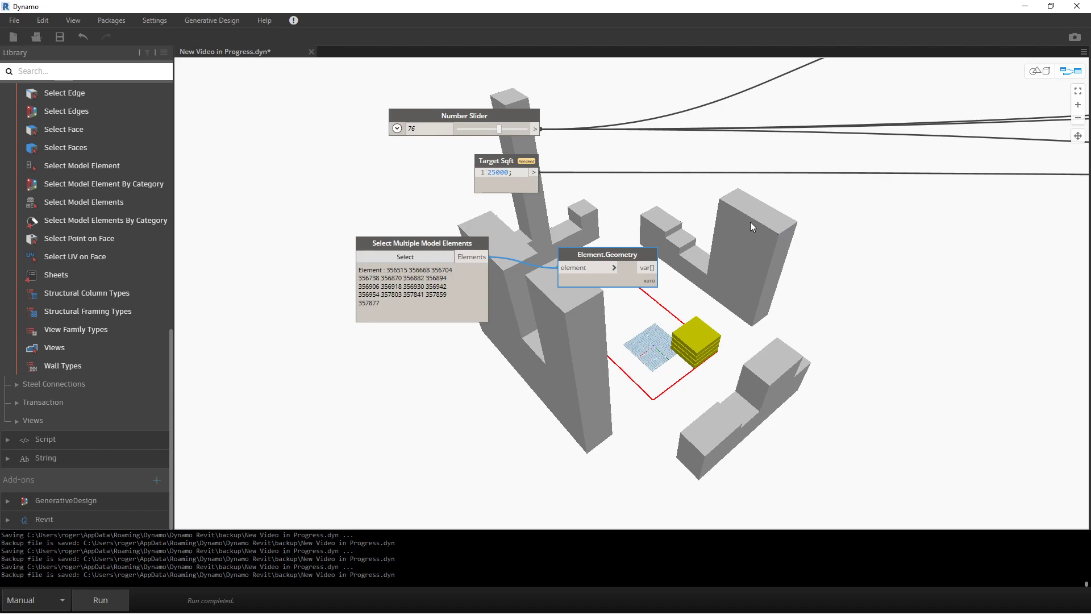
mouse_move(585, 262)
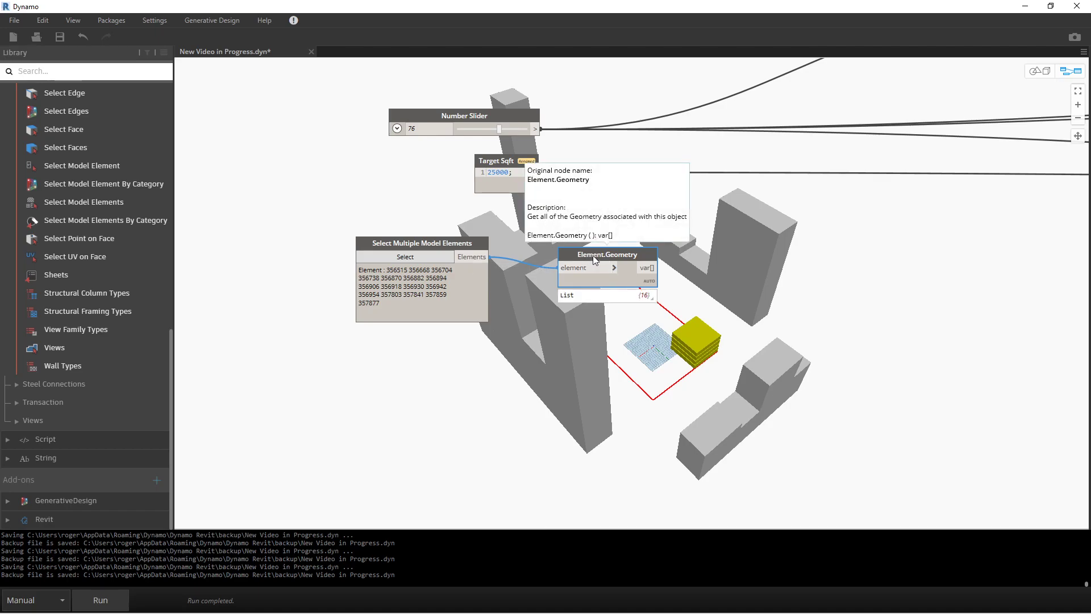
Add a Data.Remember node beside Element.Geometry and connect the geometry output to its input
right_click(897, 296)
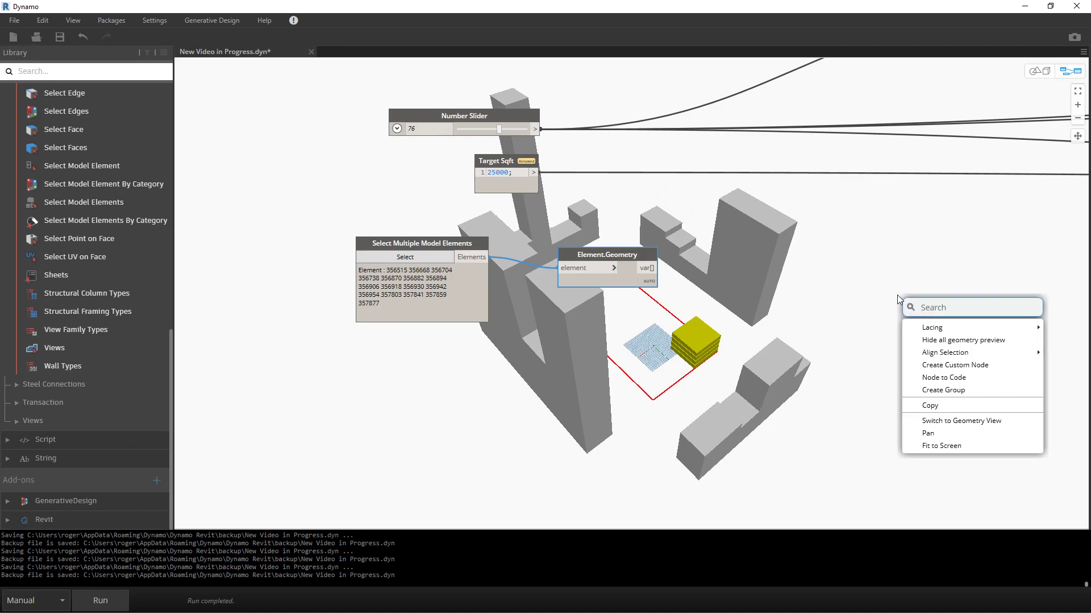
text(Dat)
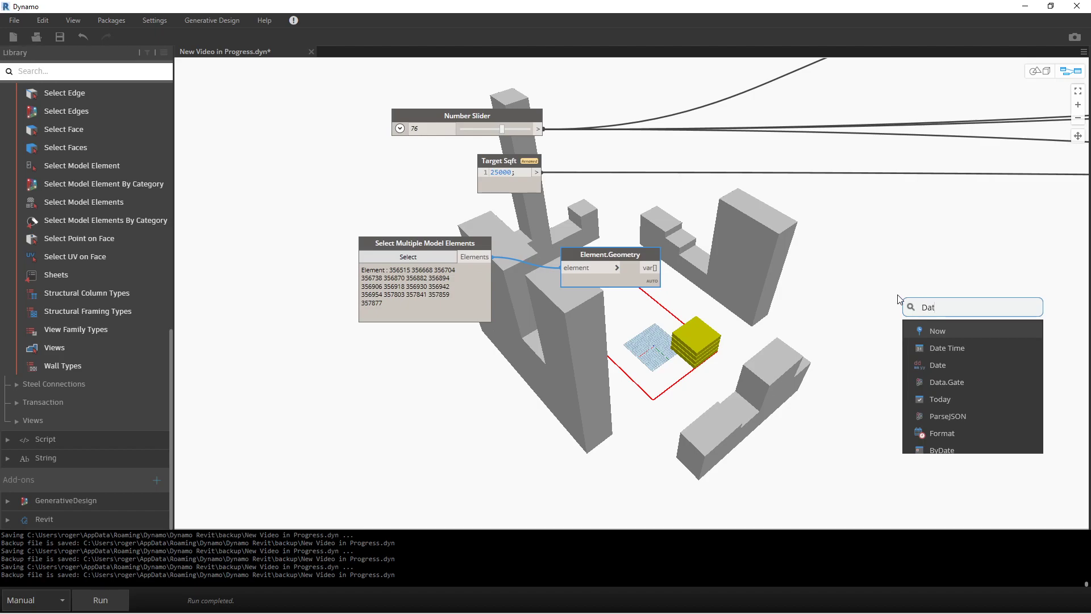
text(a.Re)
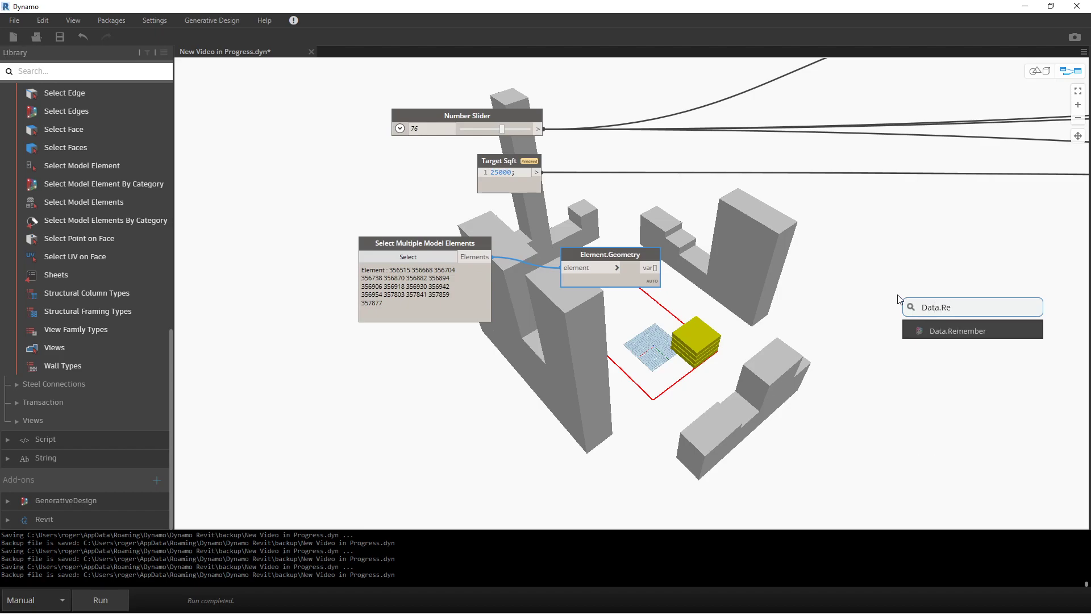
click(943, 331)
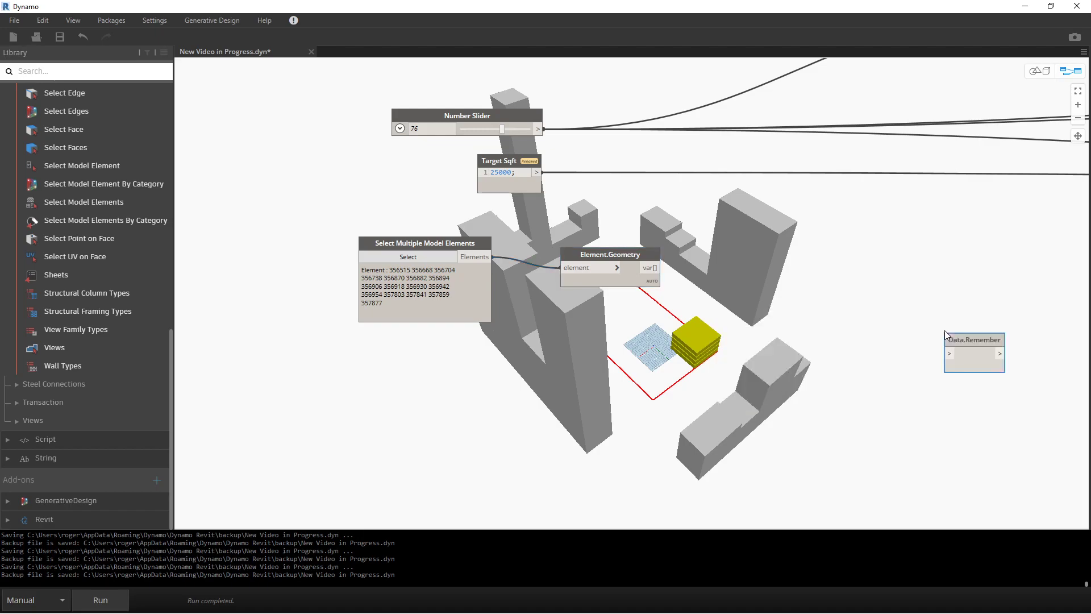
drag(956, 339, 693, 255)
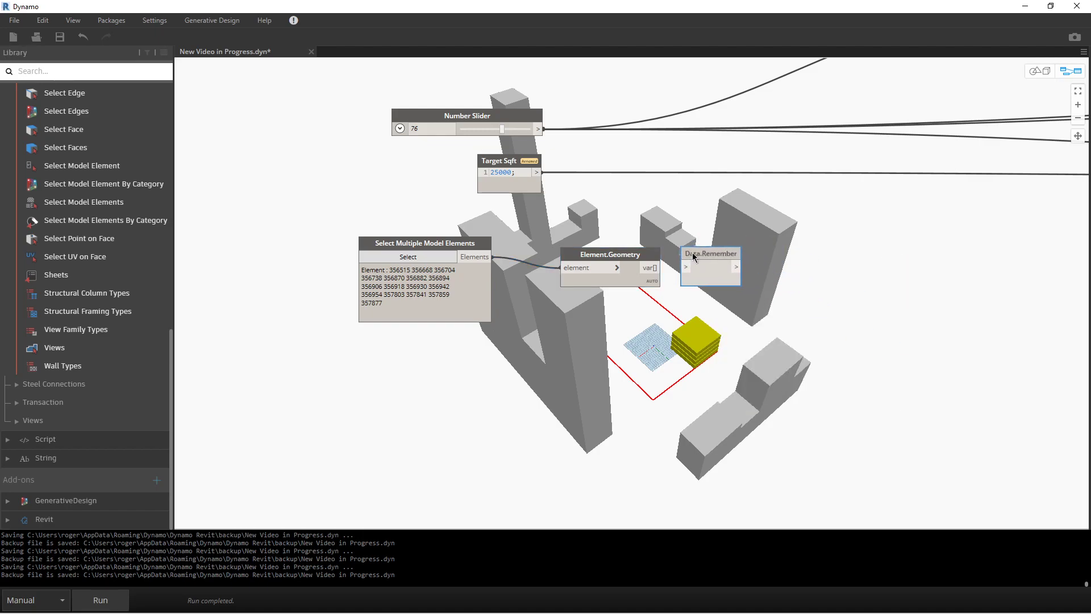
click(652, 268)
click(686, 268)
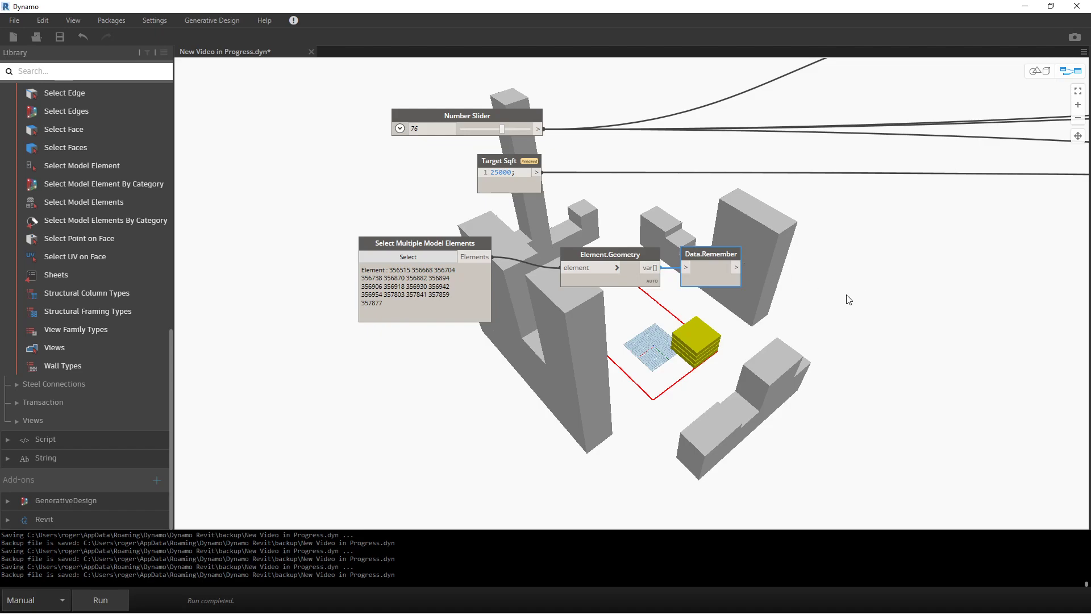
Add a List.Flatten node beside Data.Remember and connect the Data.Remember output to its list input
mouse_move(734, 277)
right_click(823, 306)
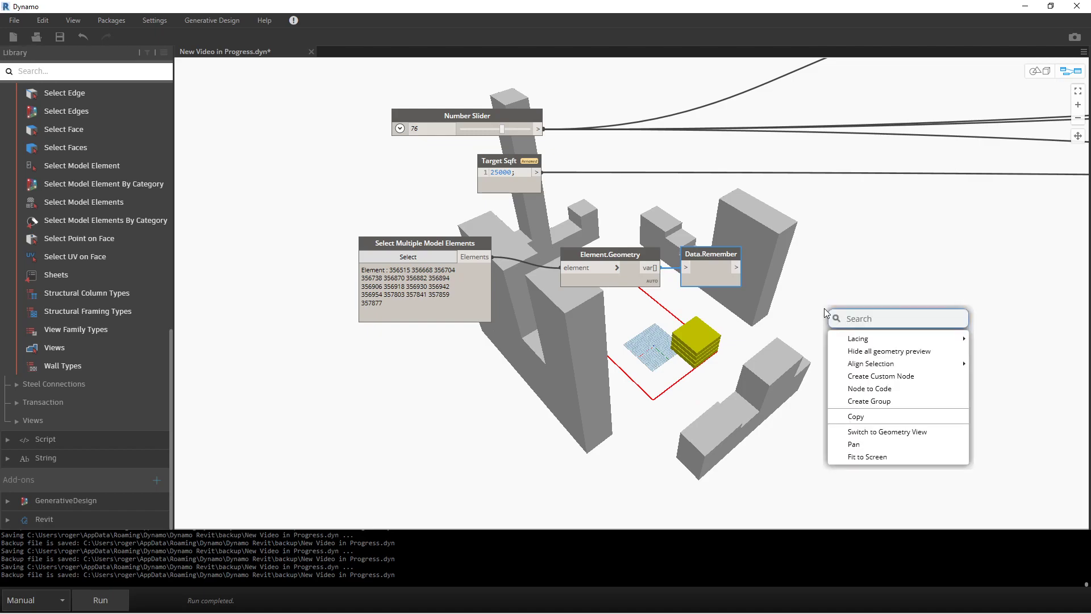
text(flatt)
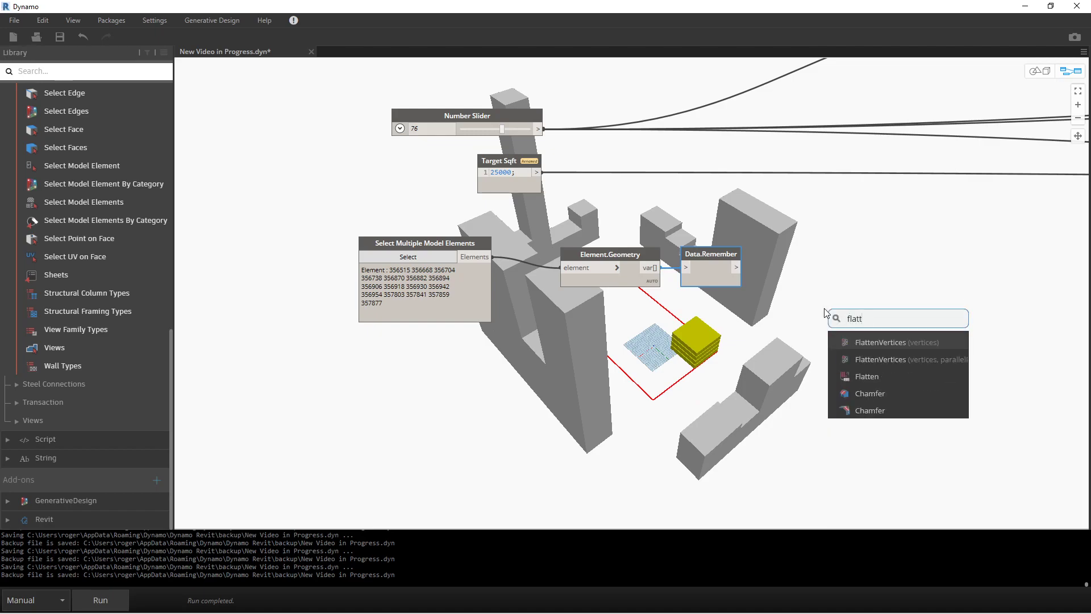
click(850, 377)
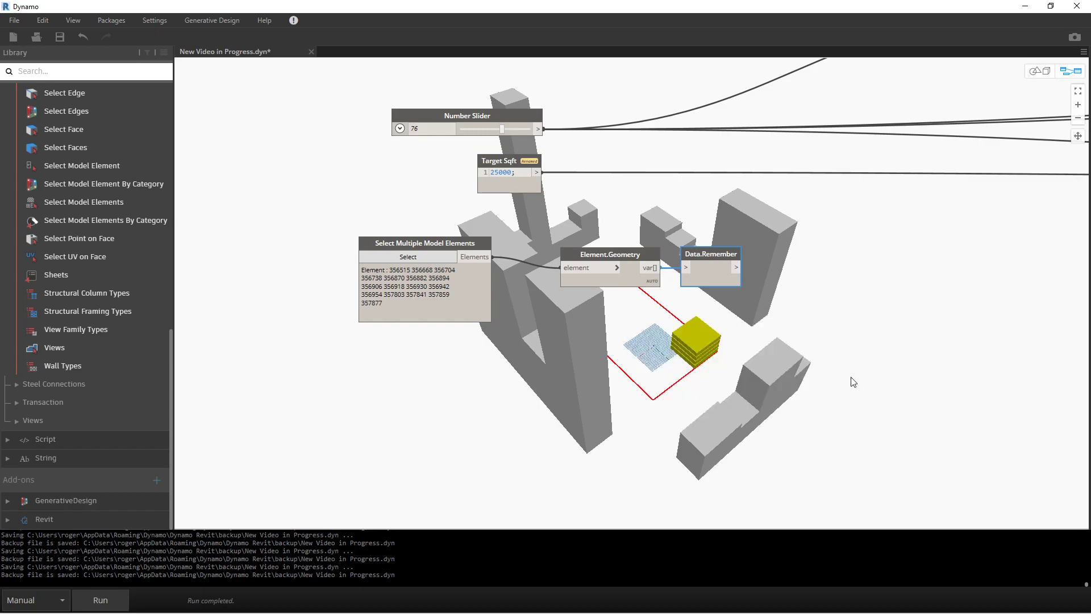
drag(857, 389, 786, 272)
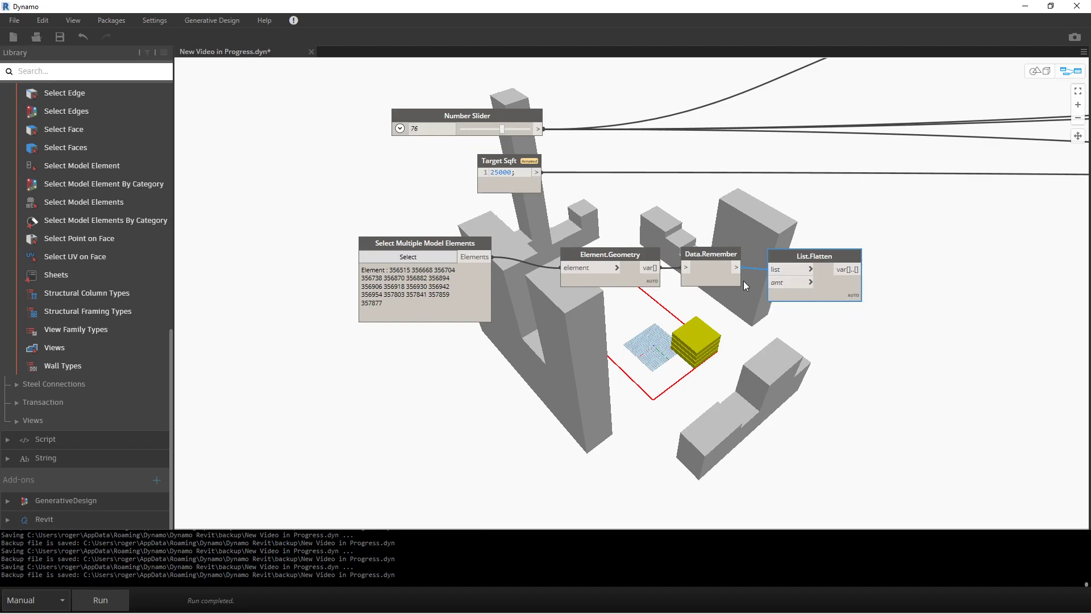
Run the graph and compare the list structure in the output previews of Data.Remember and List.Flatten
mouse_move(732, 296)
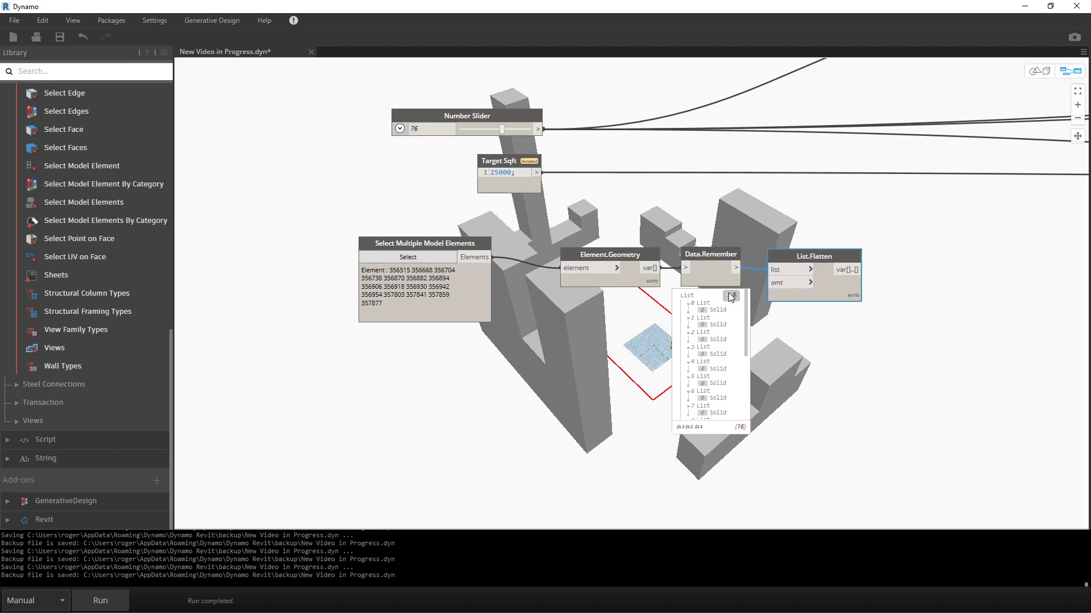
mouse_move(851, 297)
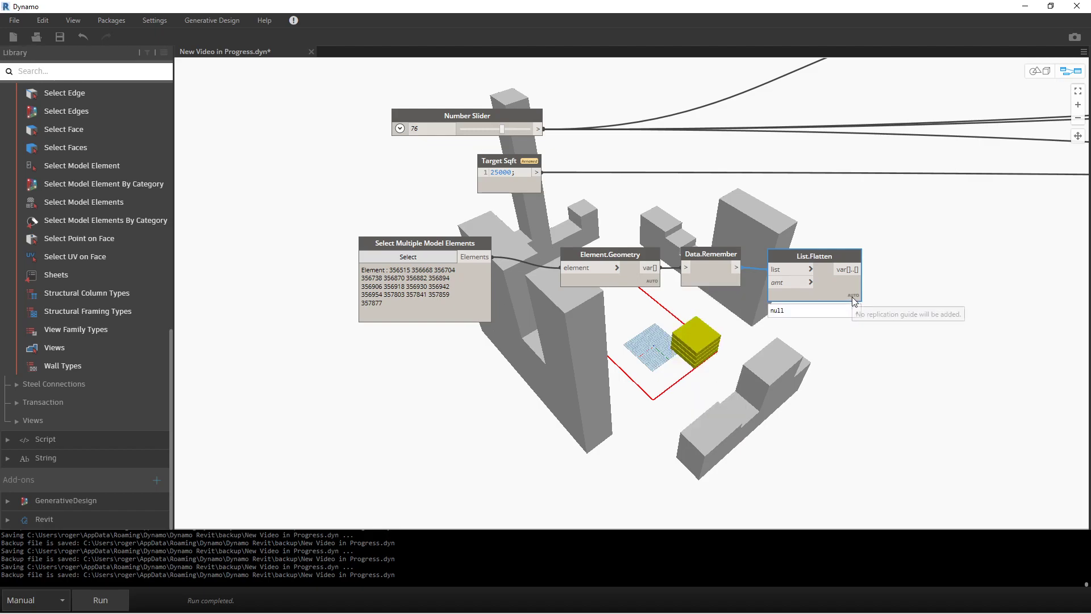
click(99, 601)
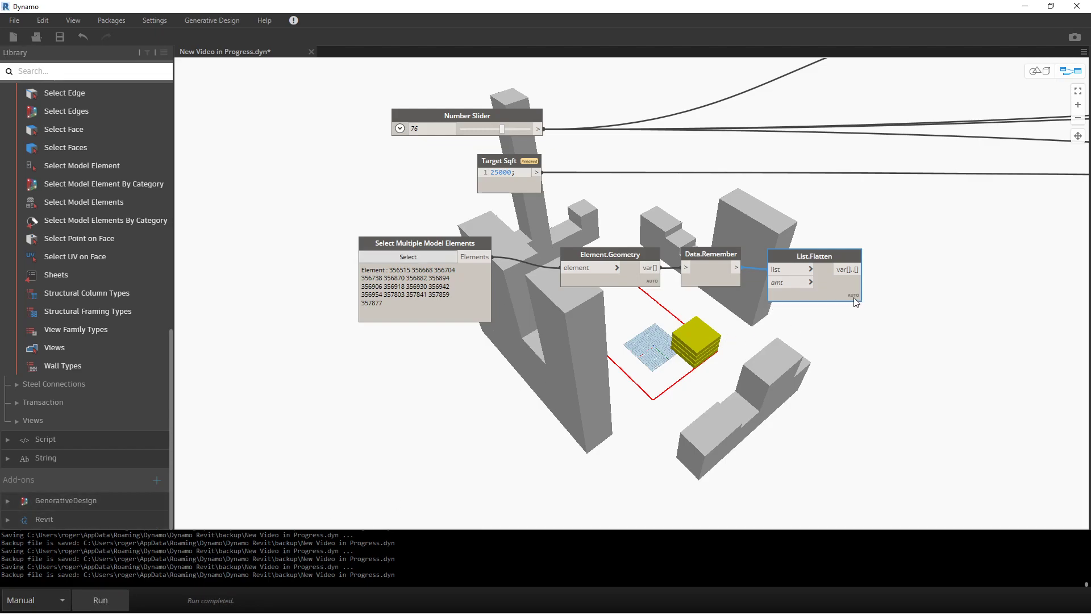
mouse_move(851, 311)
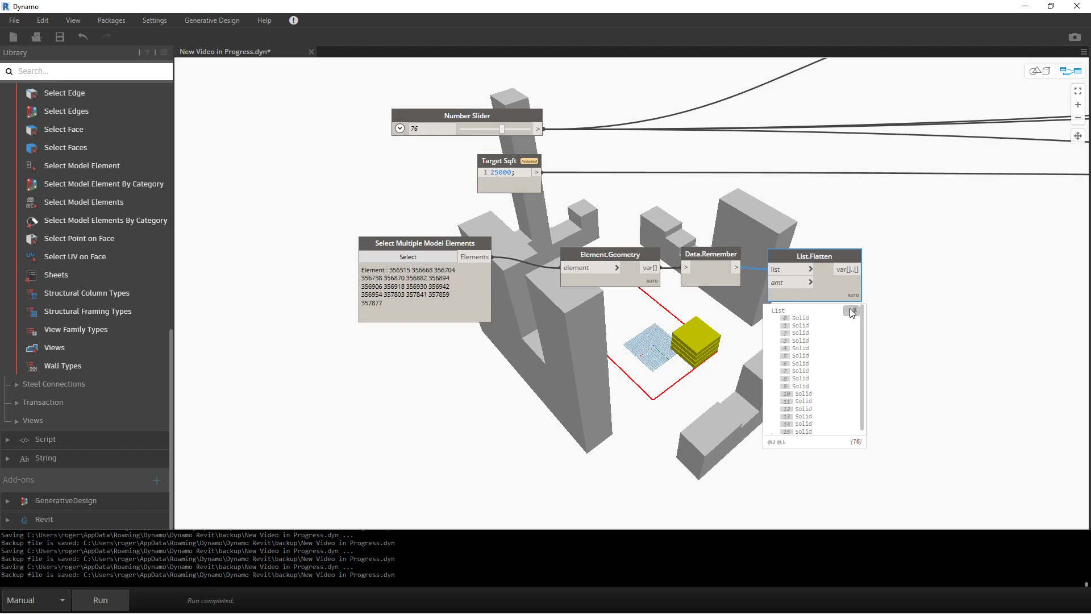
Add a Solid.ByUnion node beside List.Flatten and connect the flattened list to its solids input
right_click(930, 309)
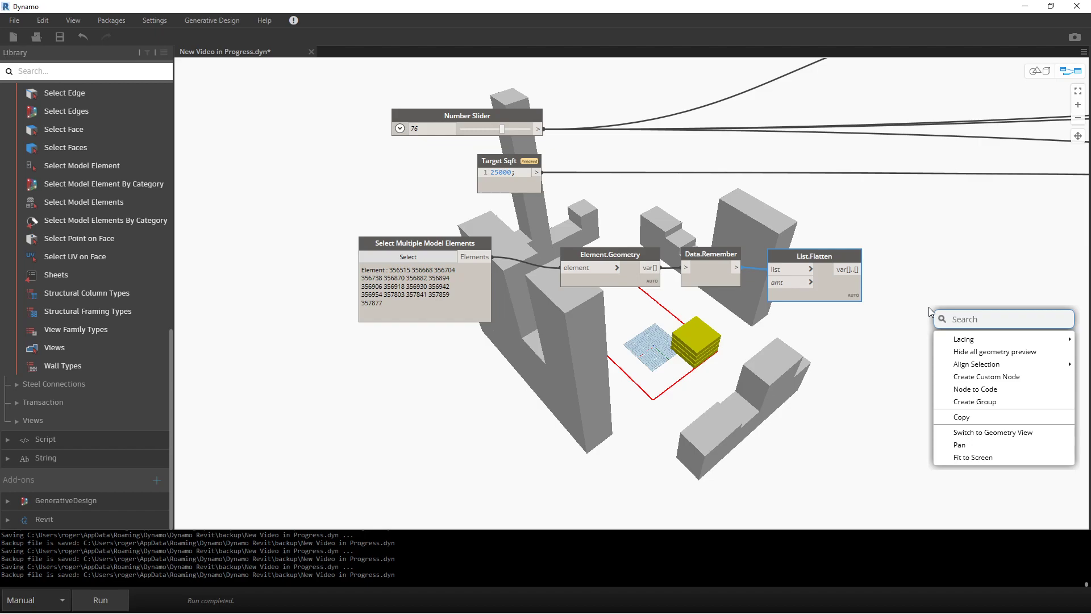
text(soli)
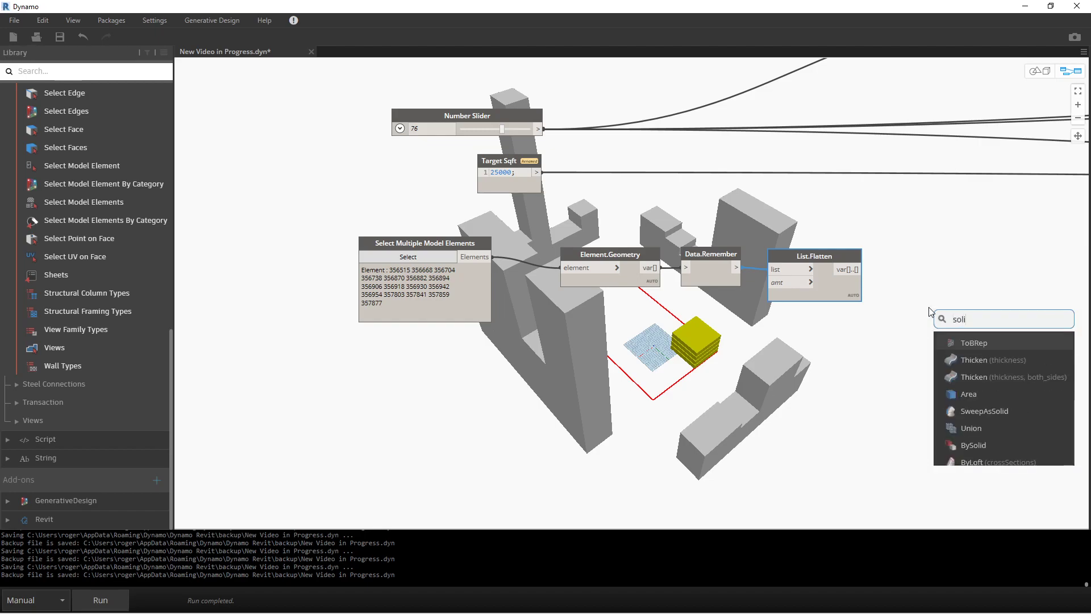
text(d.by)
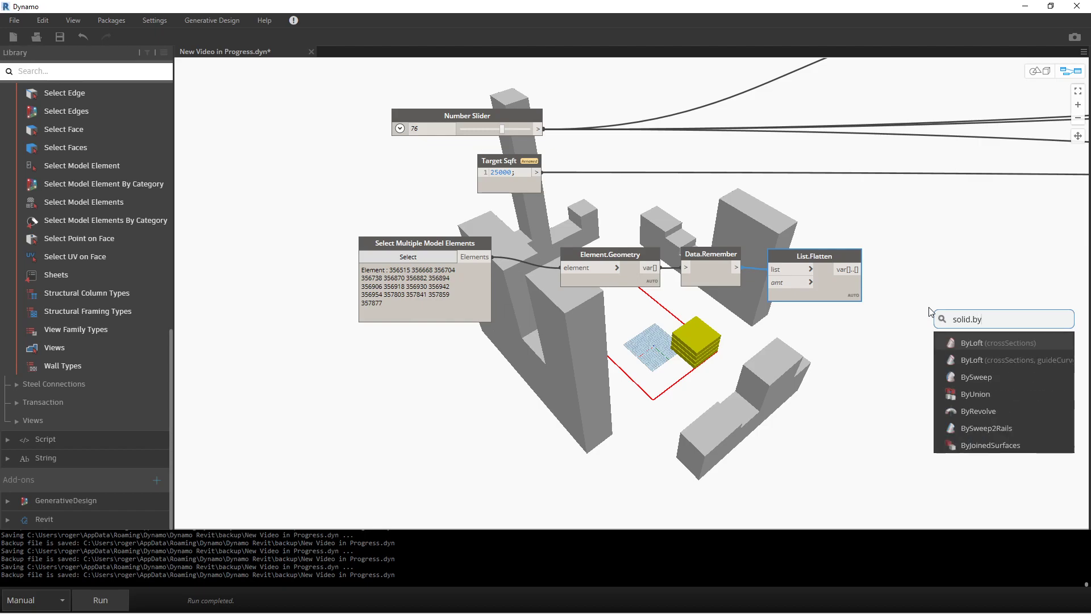
click(970, 394)
drag(976, 405, 908, 264)
click(857, 270)
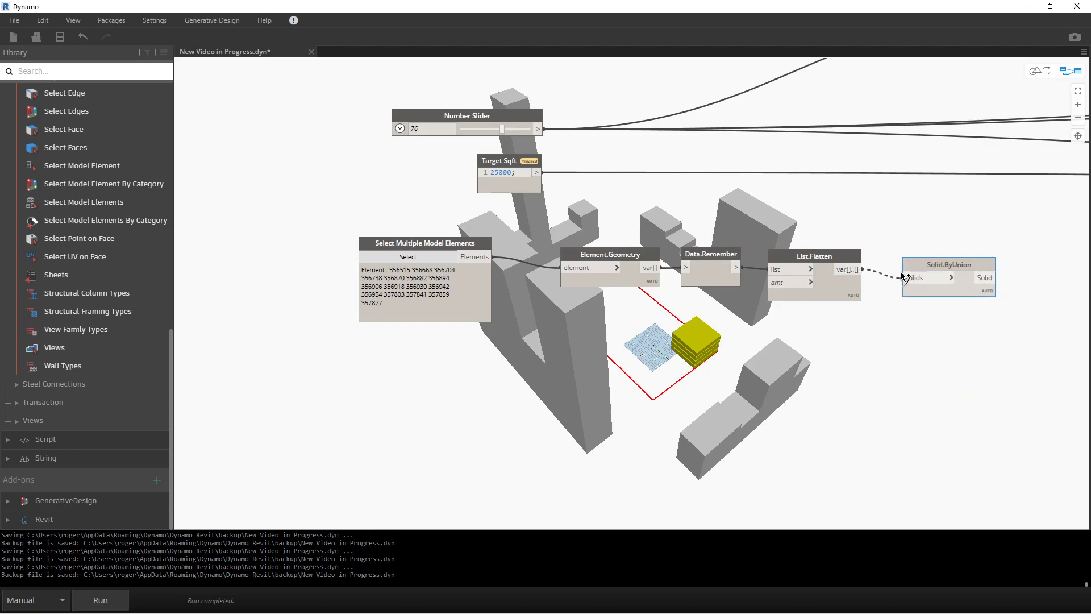
click(908, 276)
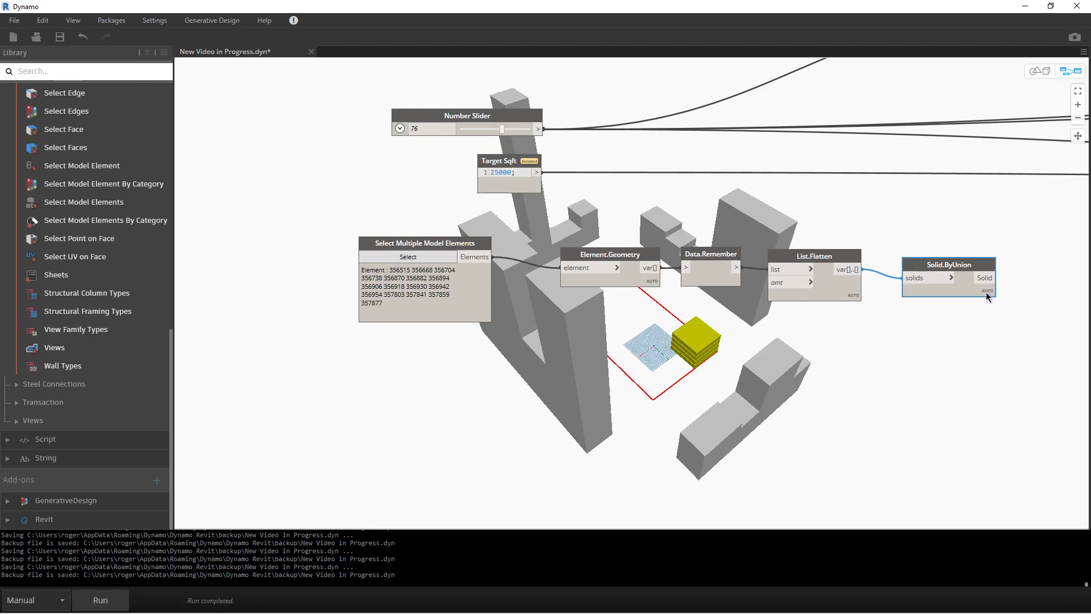
click(931, 395)
click(987, 291)
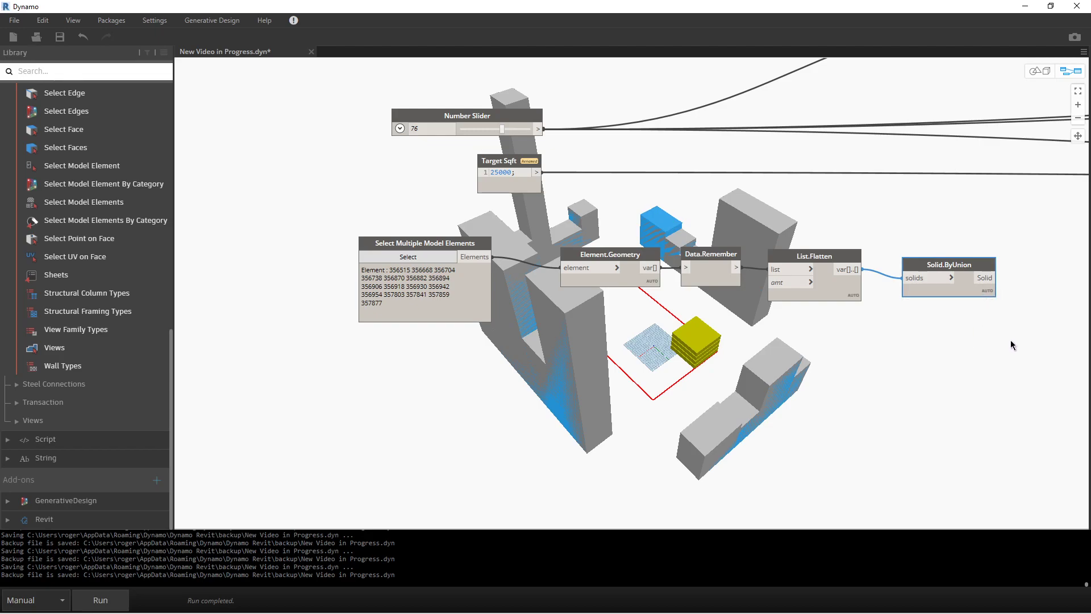
Attach a Watch node to the Solid output of Solid.ByUnion, placed beside it in the node row, and run the graph
middle_drag(1010, 340, 739, 353)
right_click(878, 301)
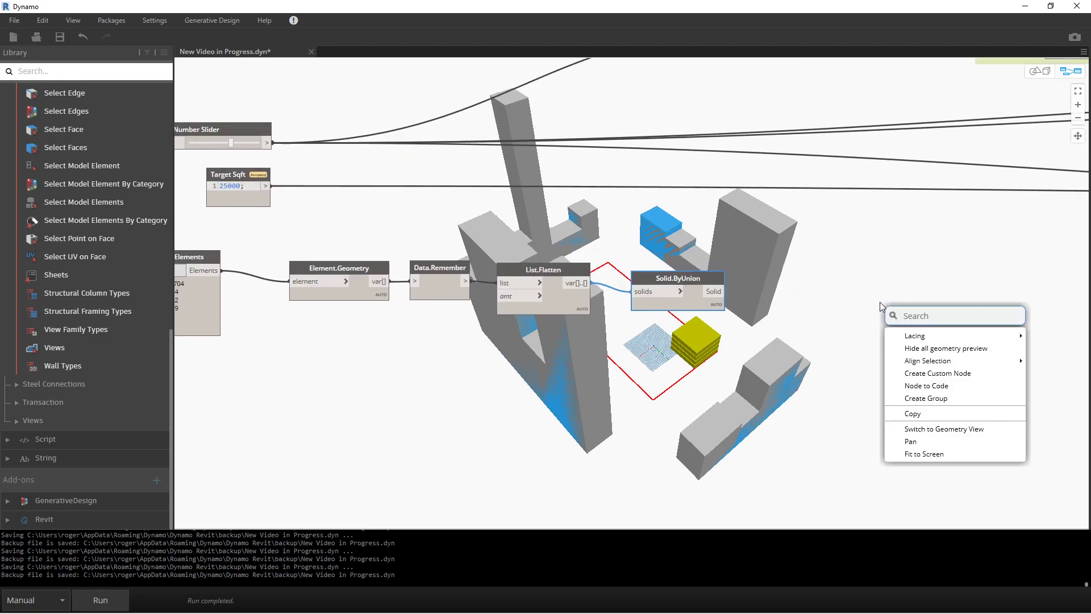
text(wa)
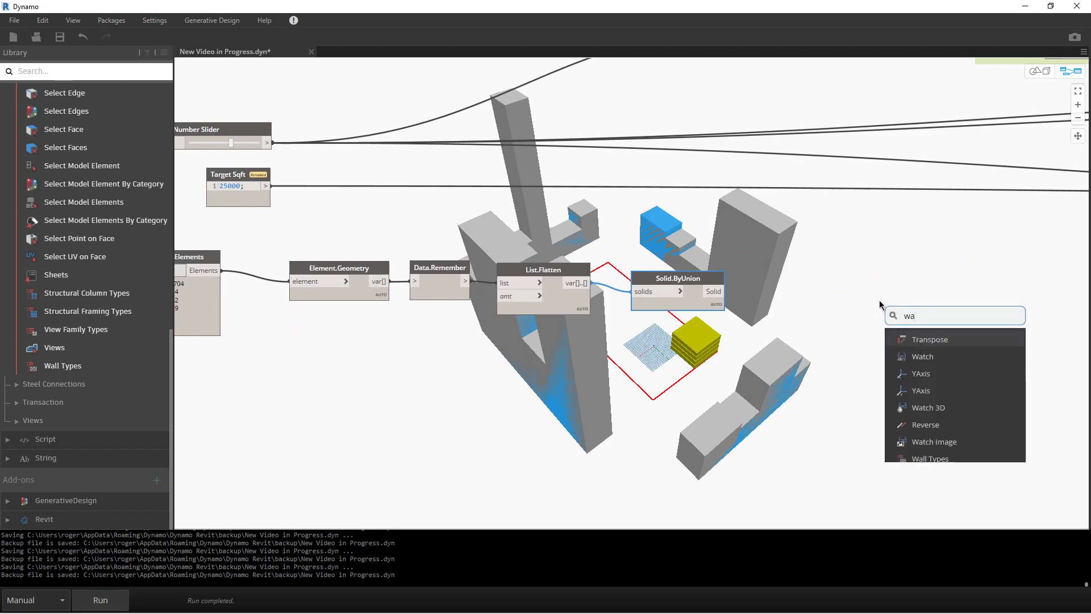
click(926, 356)
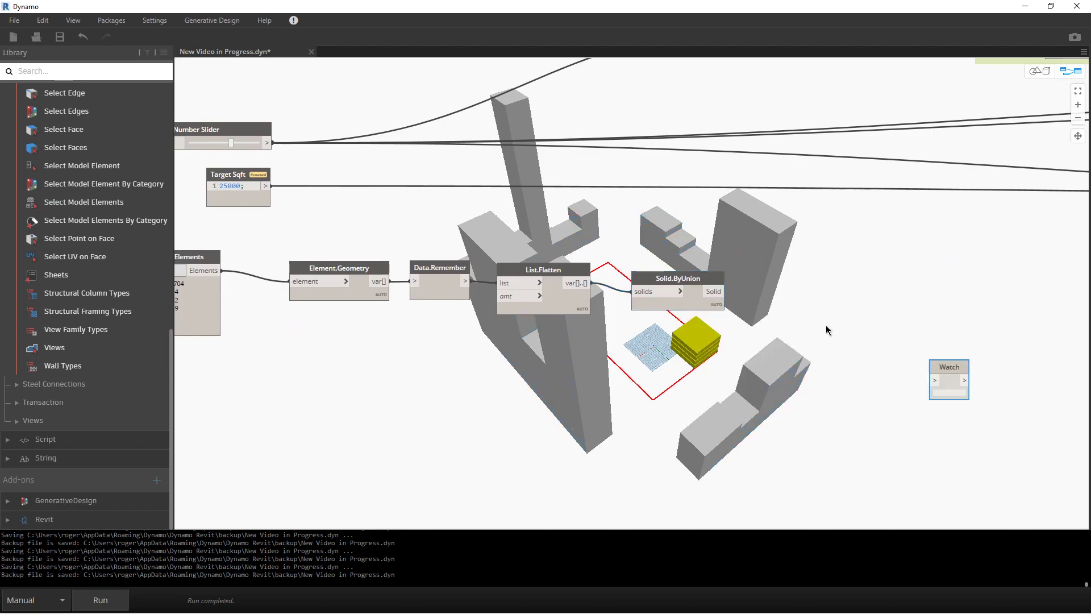
click(726, 292)
click(929, 380)
click(107, 605)
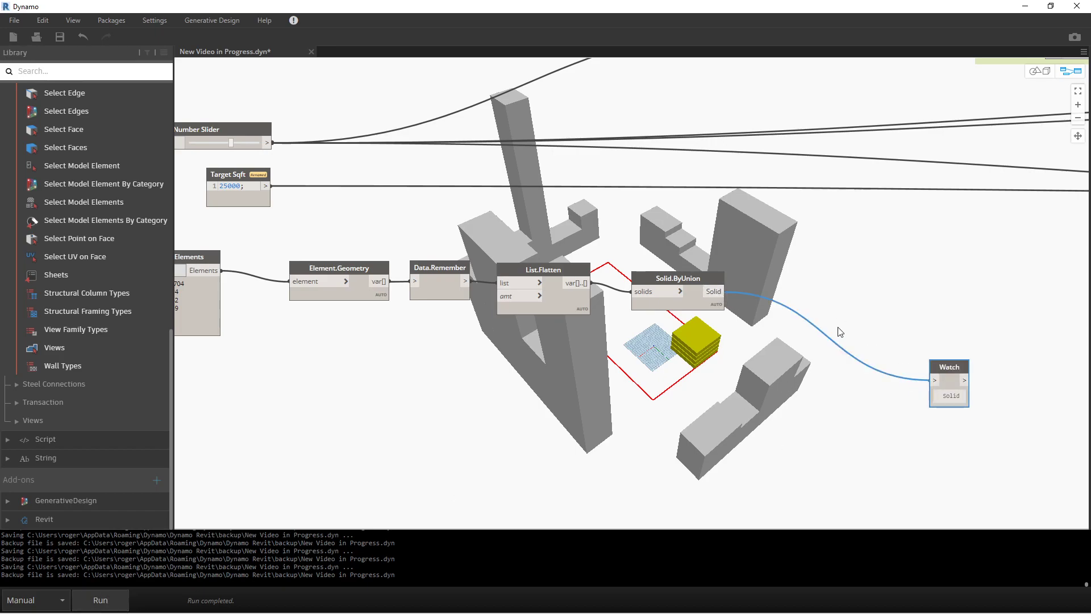
mouse_move(683, 318)
drag(949, 370, 892, 267)
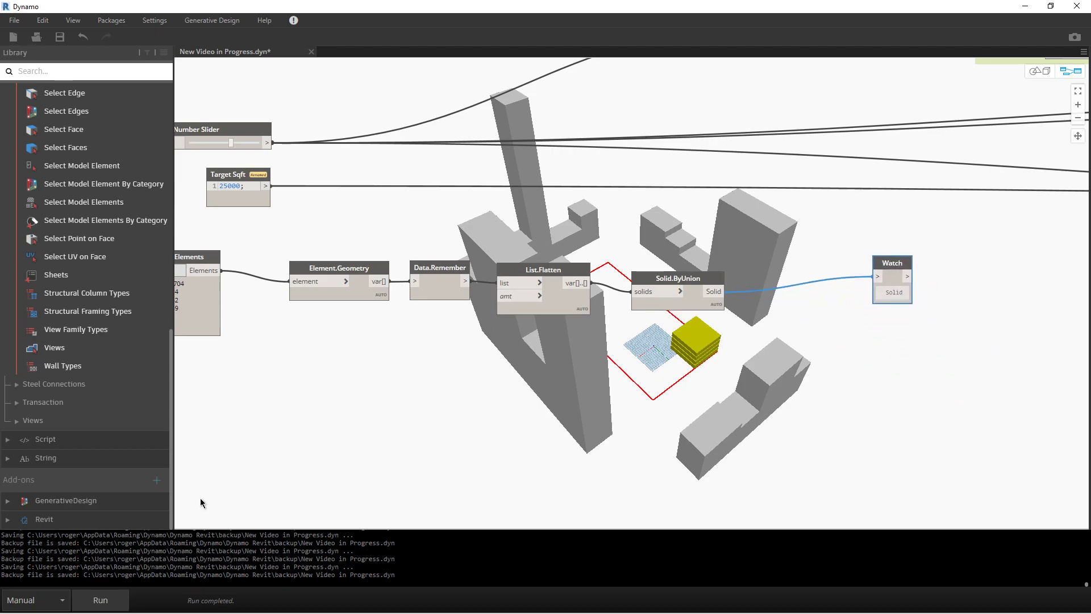